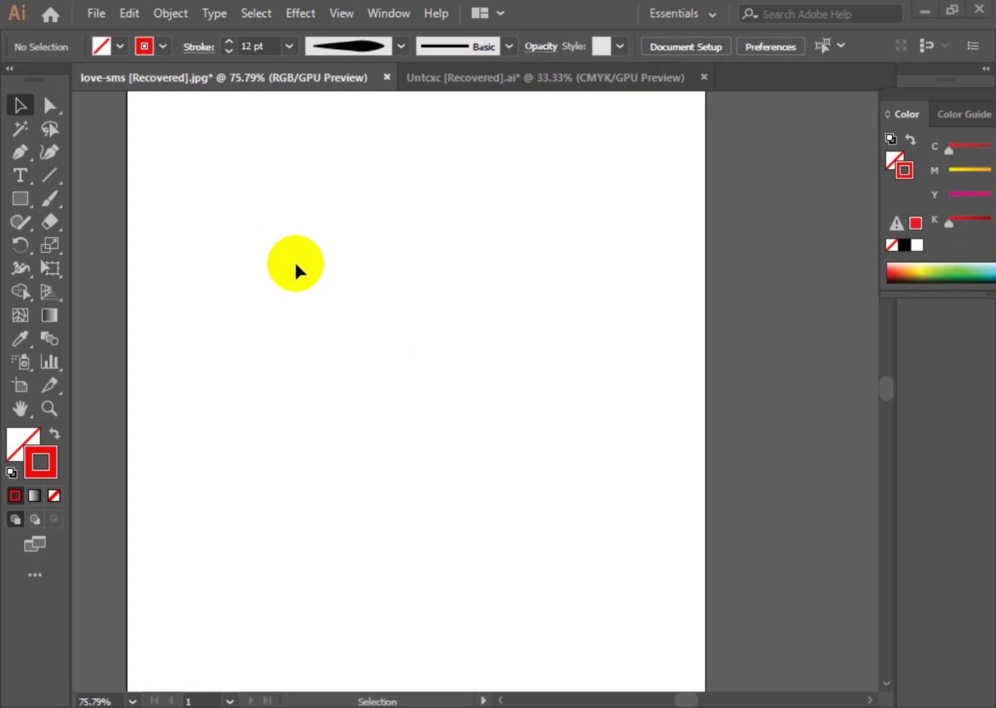
Draw a horizontal line across the upper part of the artboard with the Line Segment tool and set its stroke to 9 pt.
{"action": "right_click", "coordinate": [51, 172]}
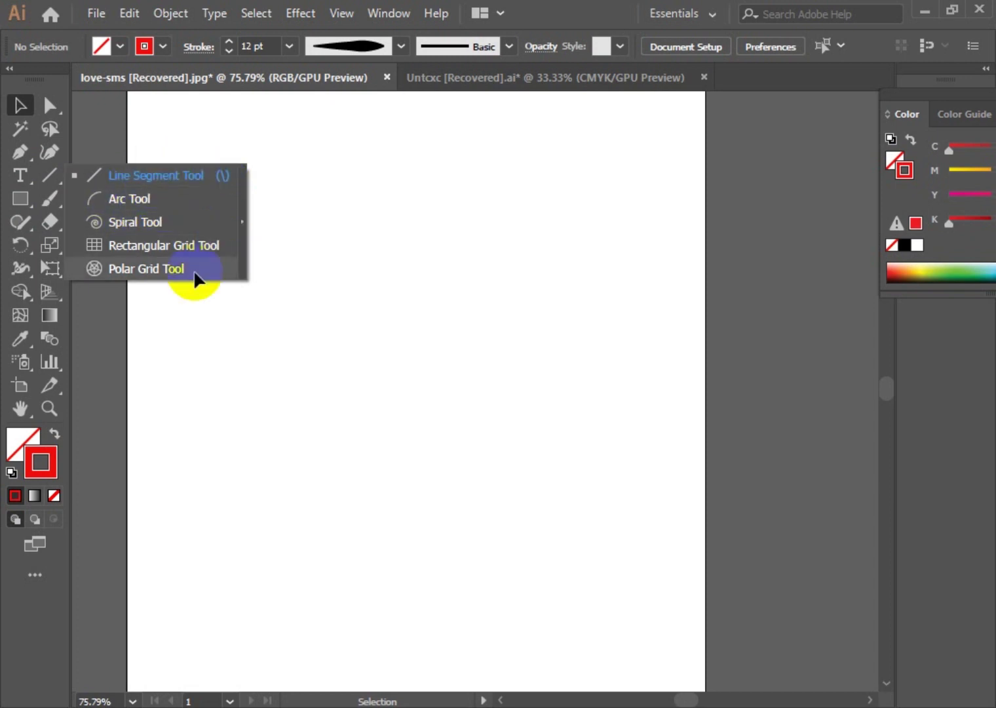
{"action": "left_click", "coordinate": [156, 173]}
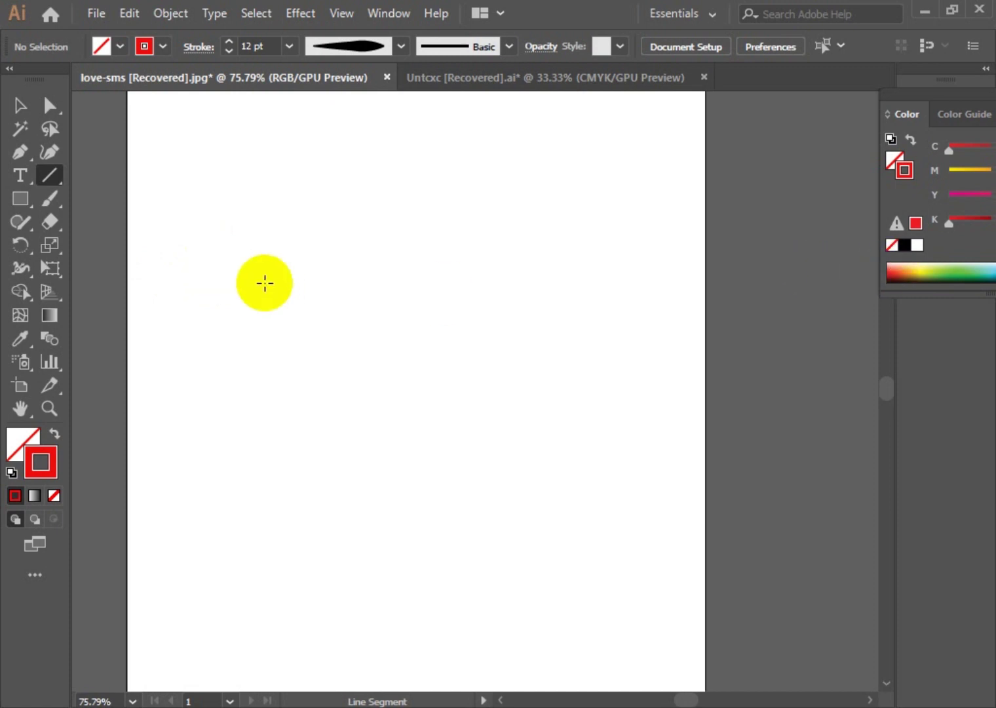
{"action": "left_click_drag", "start_coordinate": [193, 214], "coordinate": [656, 258]}
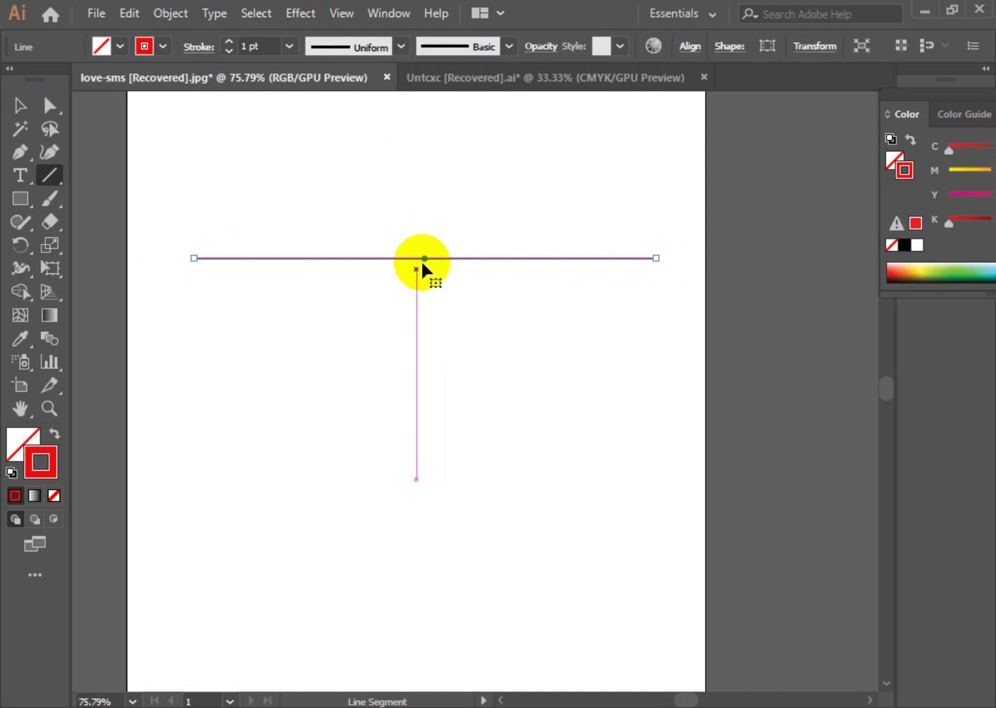
{"action": "left_click", "coordinate": [288, 47]}
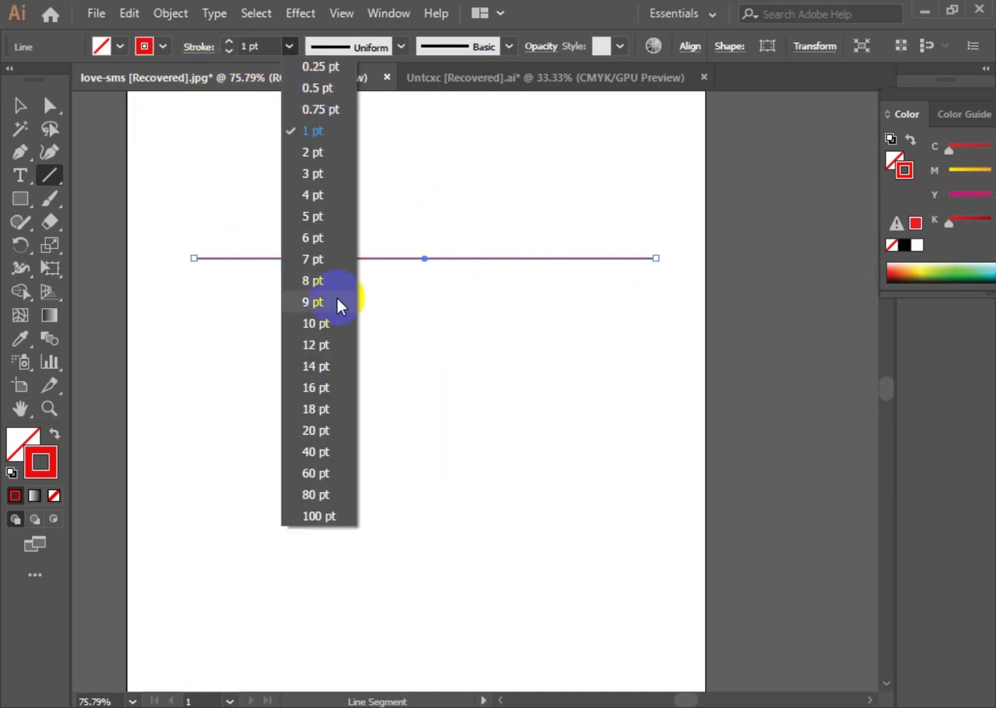
{"action": "left_click", "coordinate": [315, 238]}
{"action": "left_click", "coordinate": [285, 44]}
{"action": "left_click", "coordinate": [315, 302]}
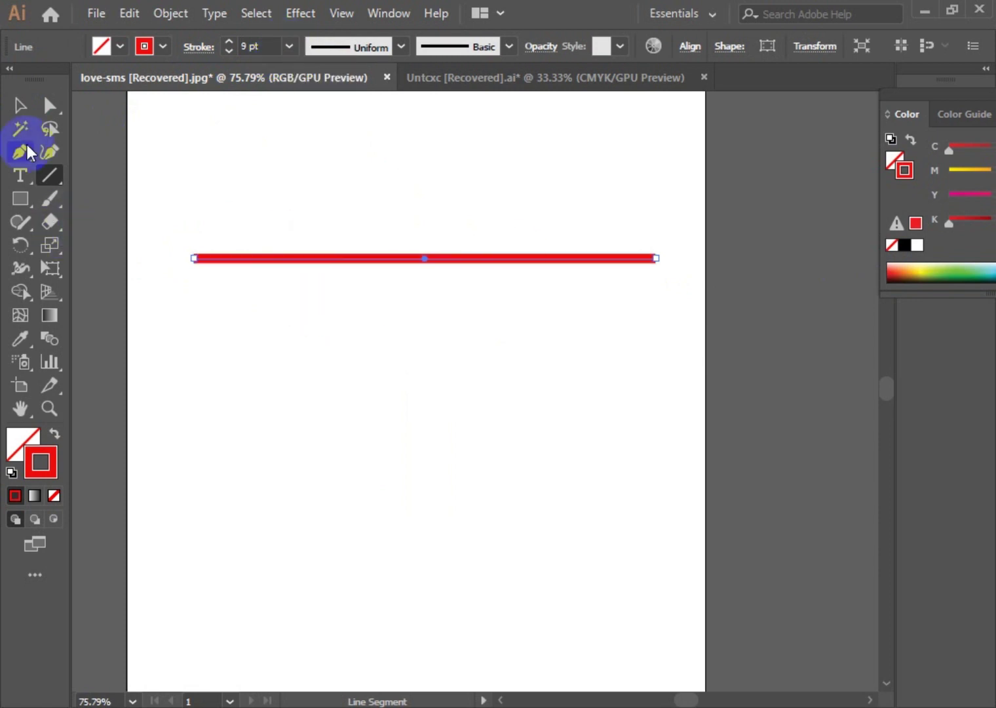
Reselect the red line and shorten it by about a quarter from its right endpoint, keeping it horizontal.
{"action": "left_click", "coordinate": [19, 105]}
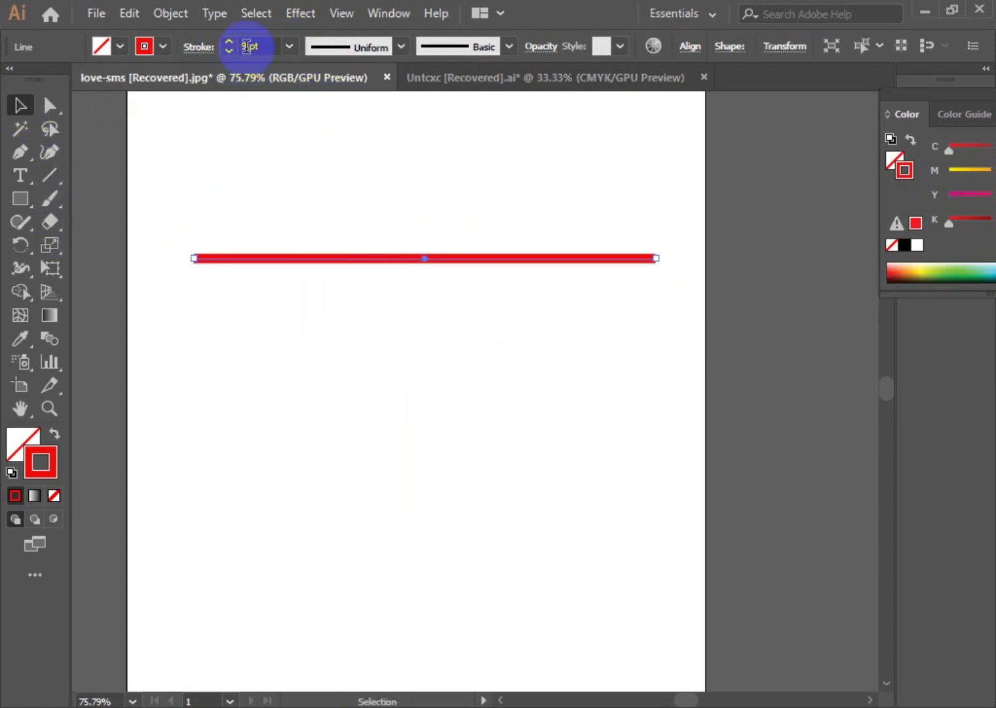
{"action": "left_click", "coordinate": [163, 179]}
{"action": "left_click", "coordinate": [431, 260]}
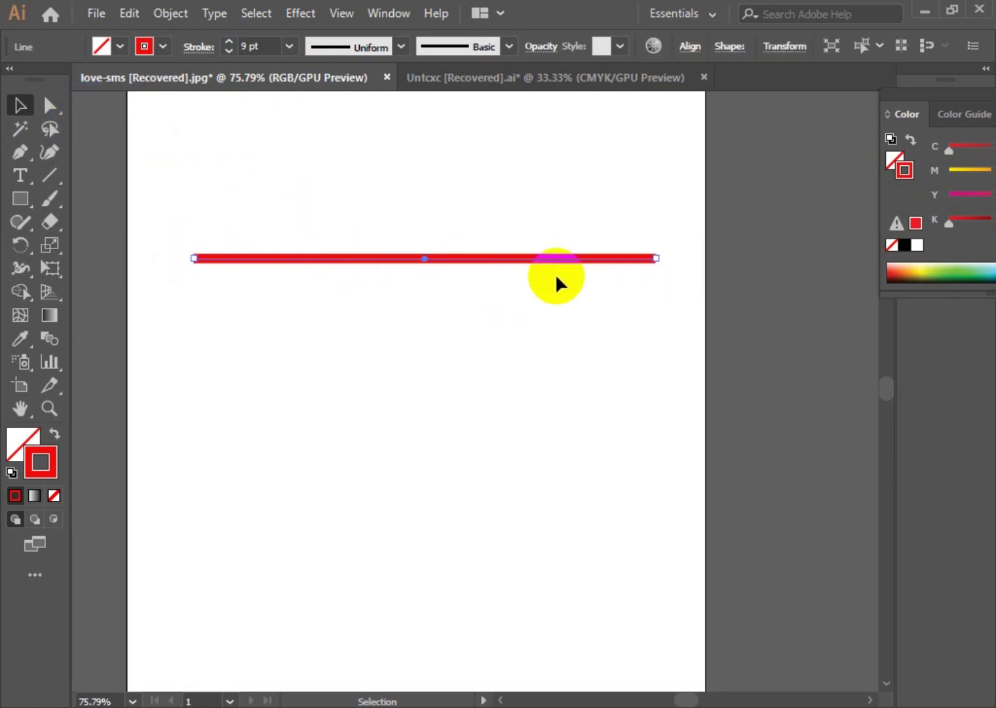
{"action": "left_click_drag", "start_coordinate": [655, 258], "coordinate": [551, 259]}
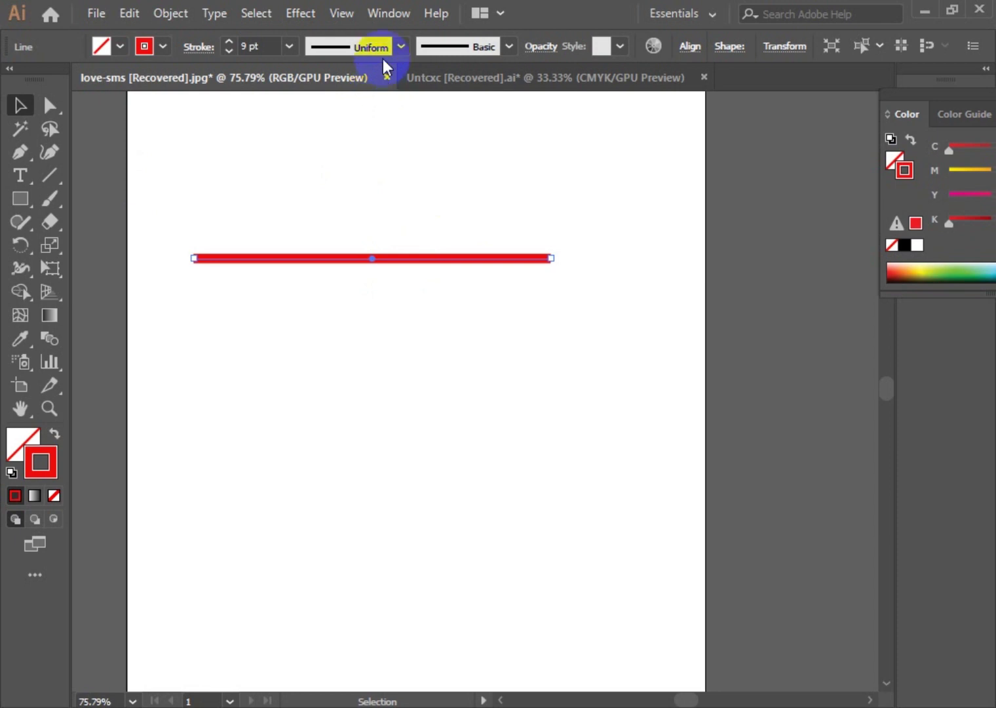
Try Width Profiles 1 through 5 one after another on the selected line's stroke.
{"action": "left_click", "coordinate": [401, 47]}
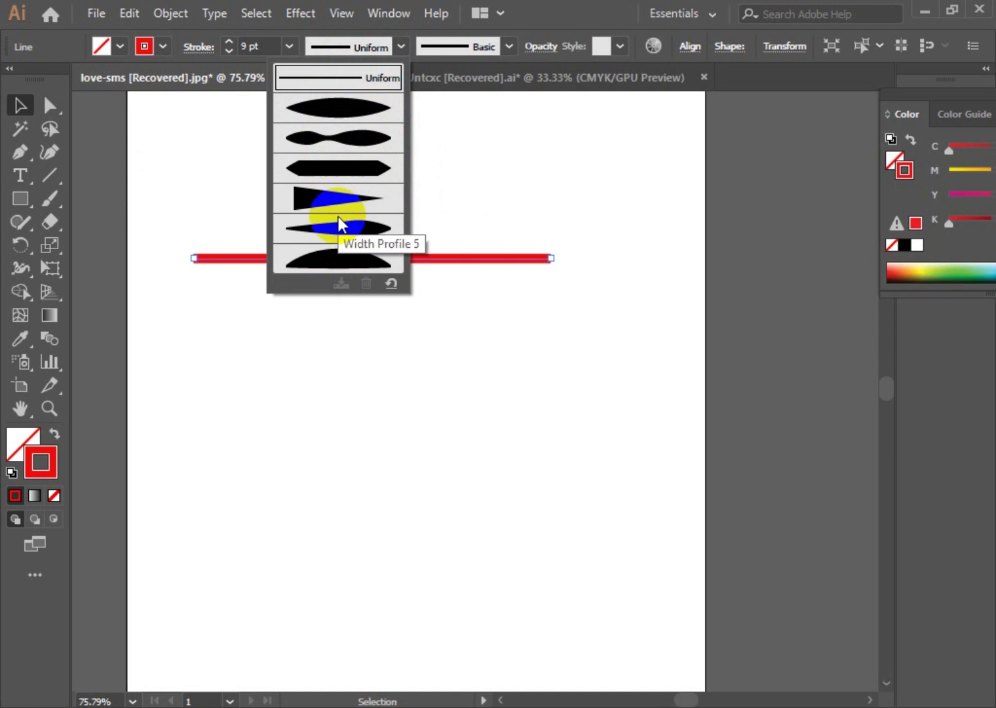
{"action": "left_click", "coordinate": [336, 110]}
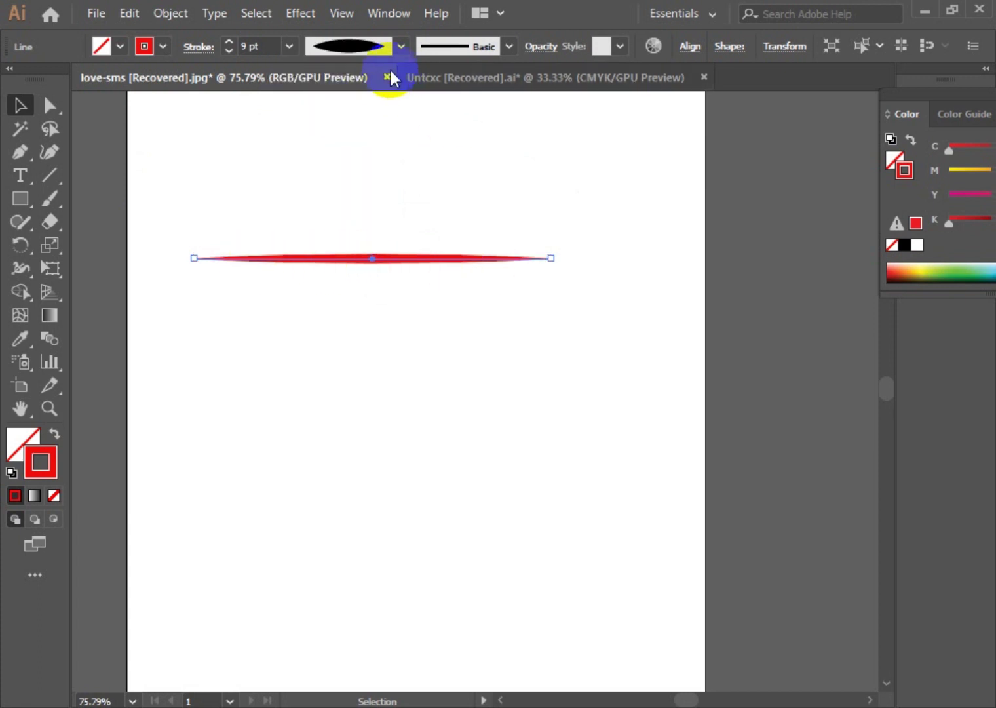
{"action": "left_click", "coordinate": [400, 46]}
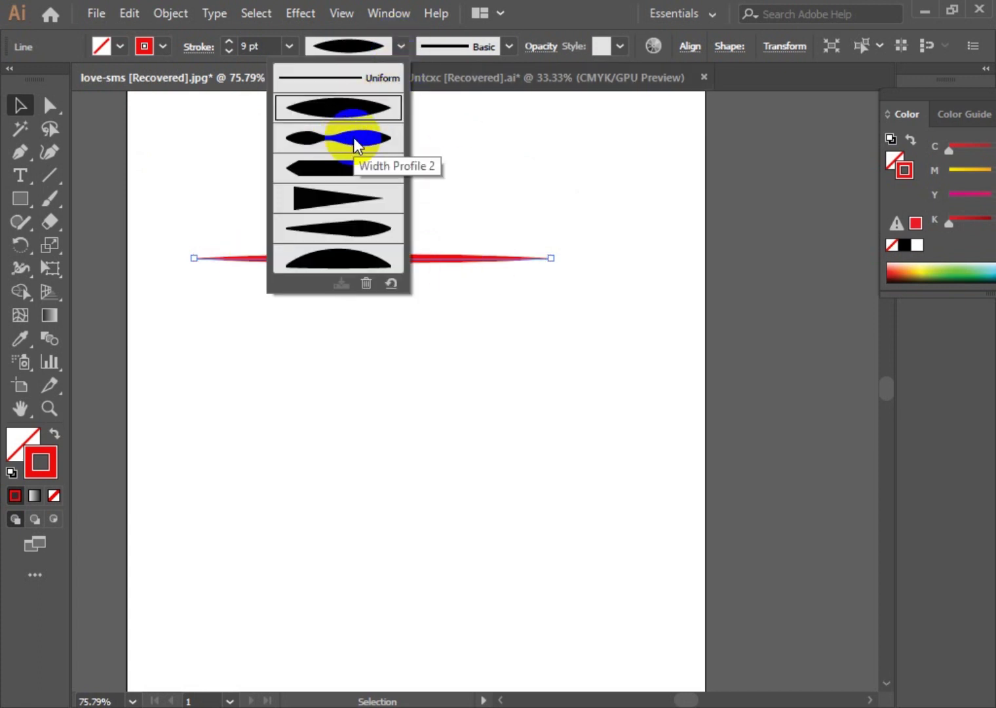
{"action": "left_click", "coordinate": [351, 138]}
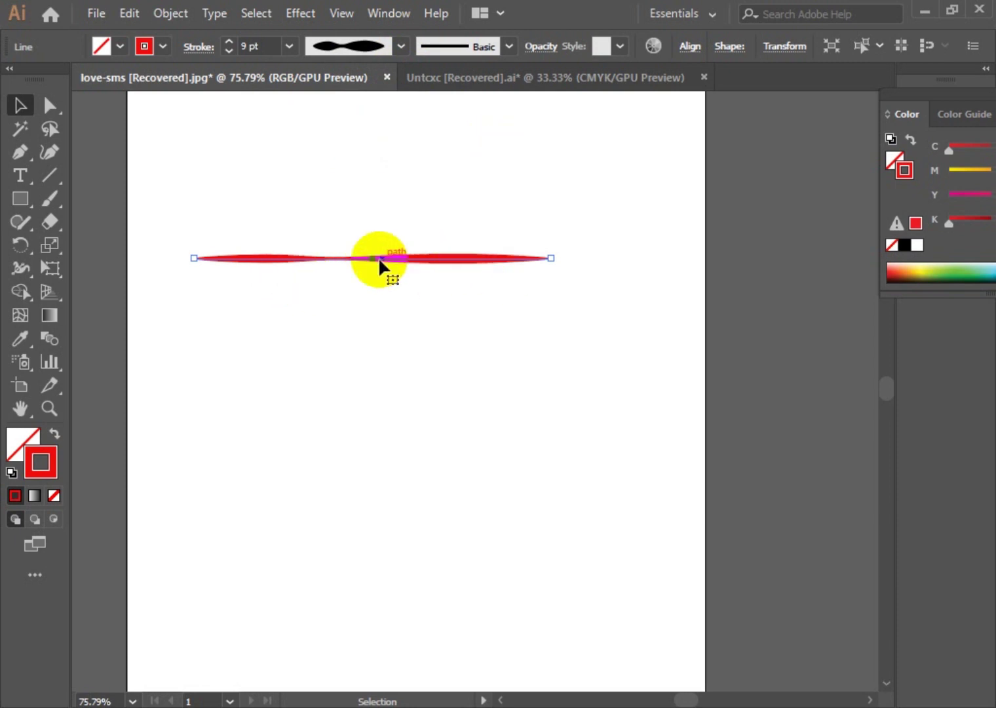
{"action": "left_click", "coordinate": [401, 46]}
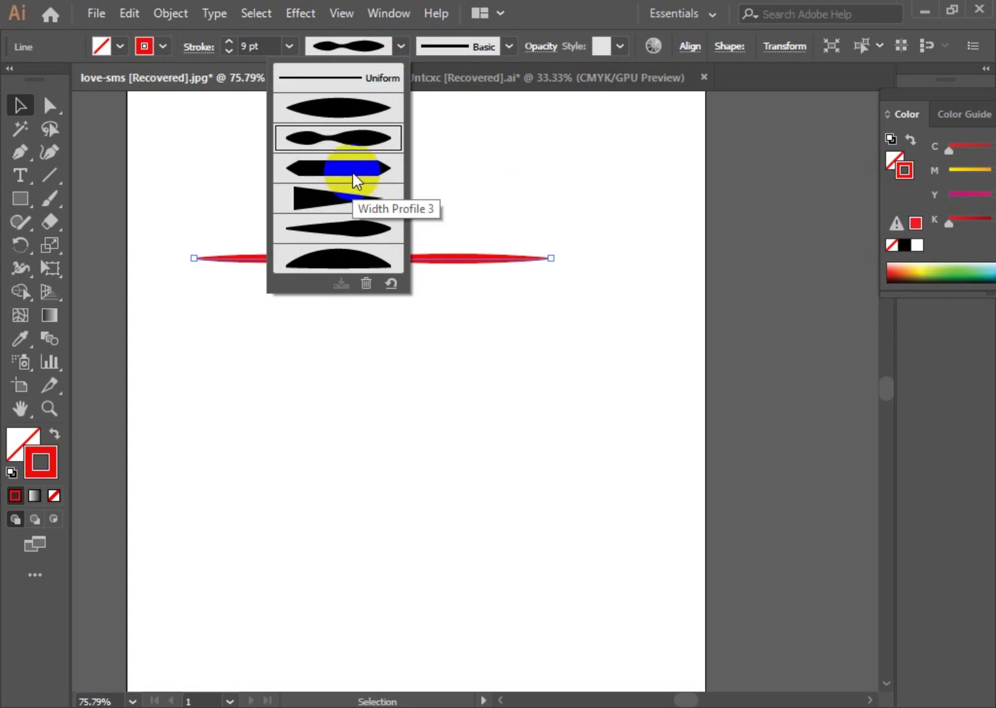
{"action": "left_click", "coordinate": [345, 170]}
{"action": "left_click", "coordinate": [401, 46]}
{"action": "left_click", "coordinate": [344, 202]}
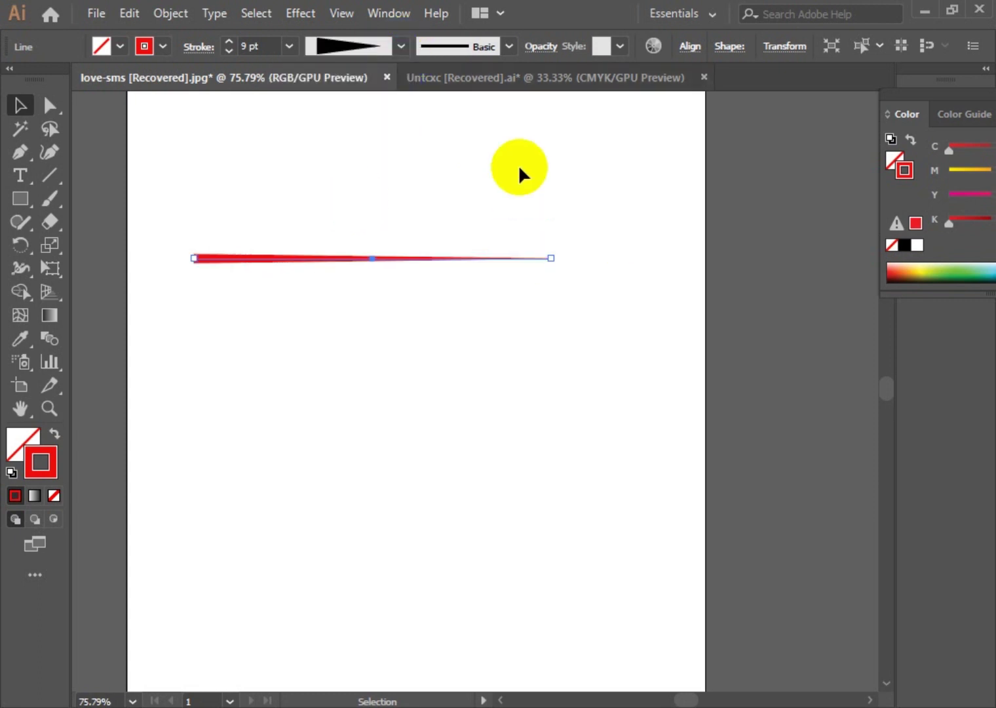
{"action": "left_click", "coordinate": [396, 49]}
{"action": "left_click", "coordinate": [365, 232]}
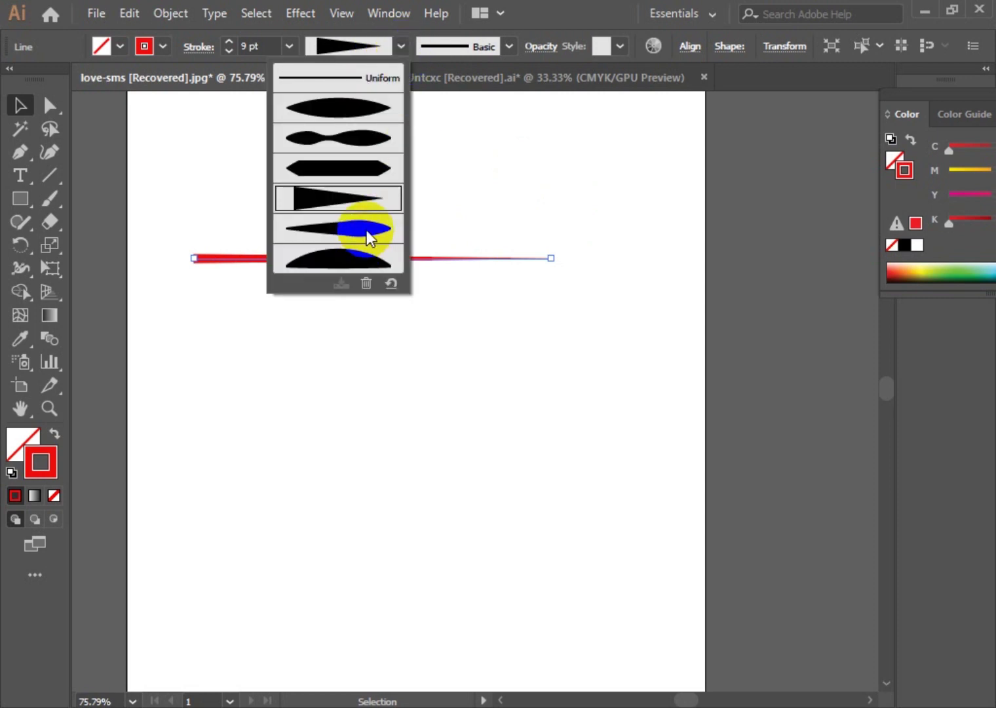
Apply the flat-bottomed arch width profile to the line and move the line up toward the top of the artboard.
{"action": "left_click", "coordinate": [401, 47]}
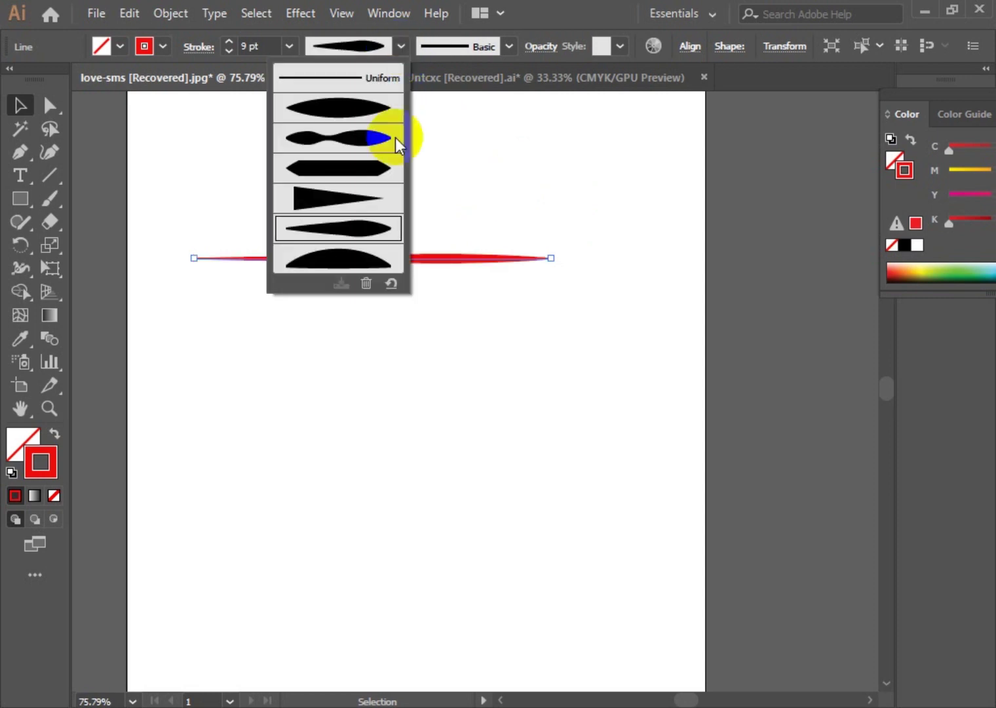
{"action": "left_click", "coordinate": [348, 263]}
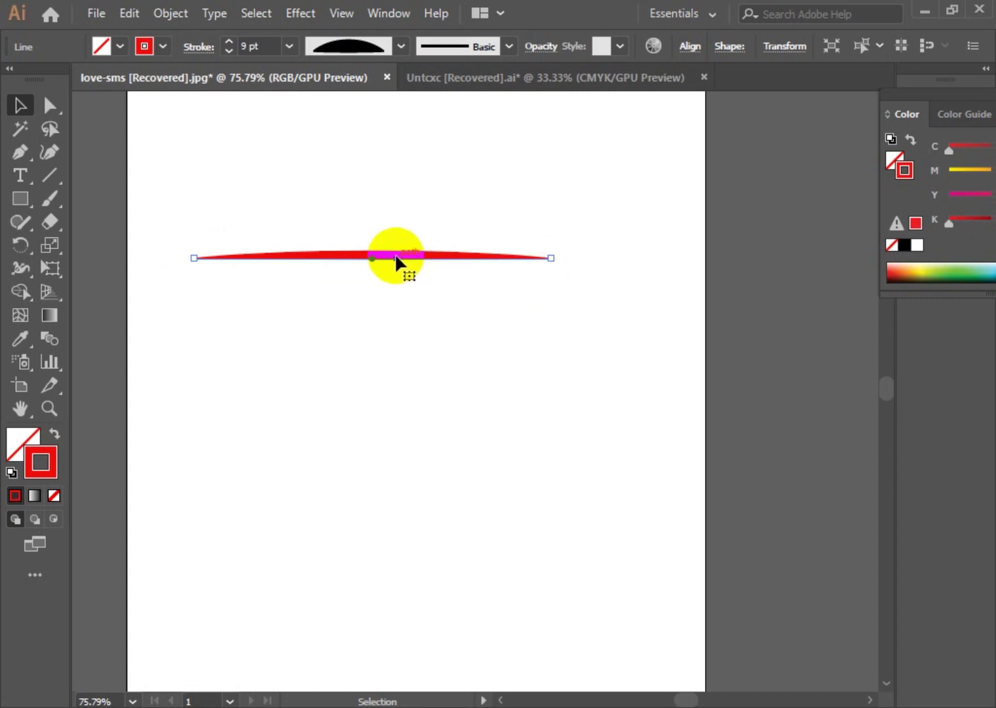
{"action": "left_click_drag", "start_coordinate": [394, 253], "coordinate": [405, 180]}
{"action": "left_click", "coordinate": [522, 243]}
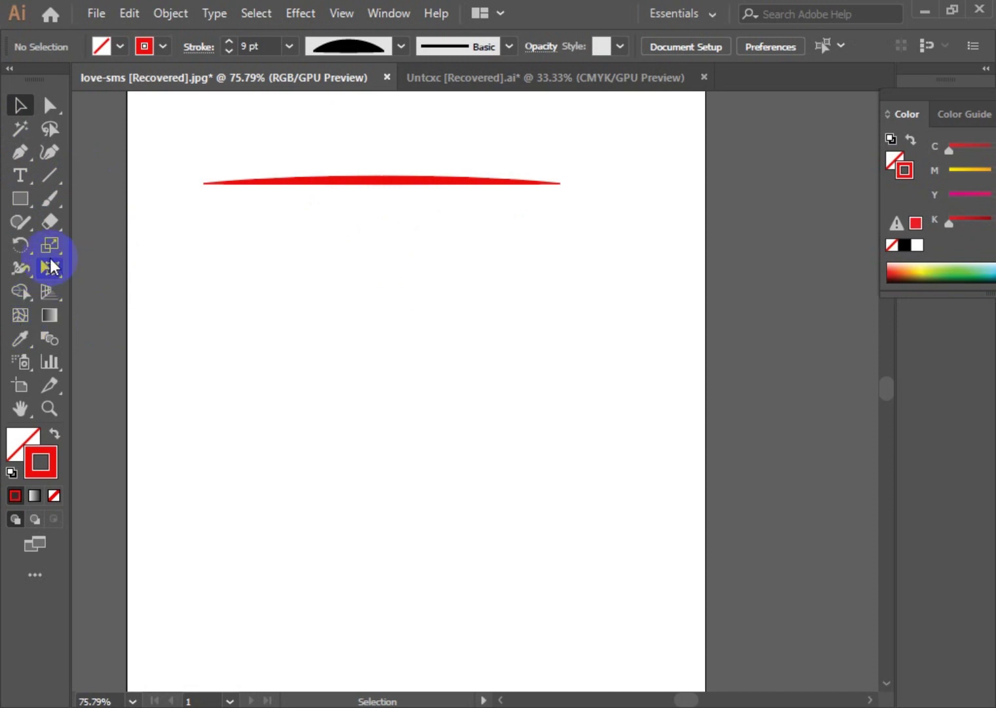
{"action": "left_click", "coordinate": [24, 201]}
{"action": "mouse_move", "coordinate": [194, 286]}
{"action": "left_mouse_down"}
{"action": "mouse_move", "coordinate": [349, 378]}
{"action": "mouse_move", "coordinate": [548, 437]}
{"action": "left_mouse_up"}
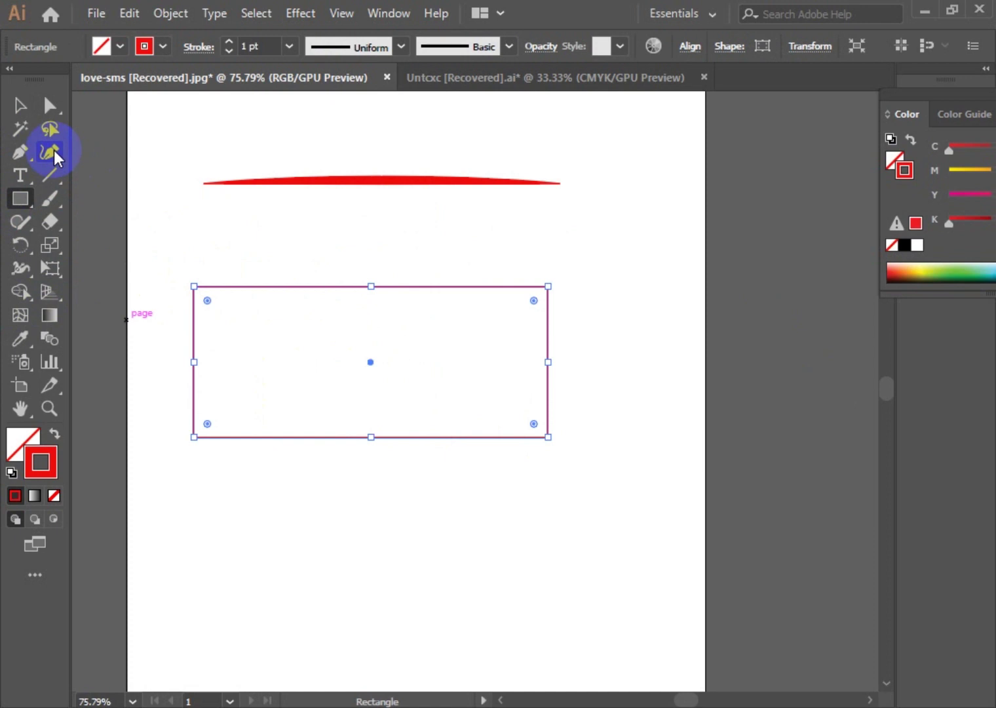
{"action": "left_click", "coordinate": [19, 104]}
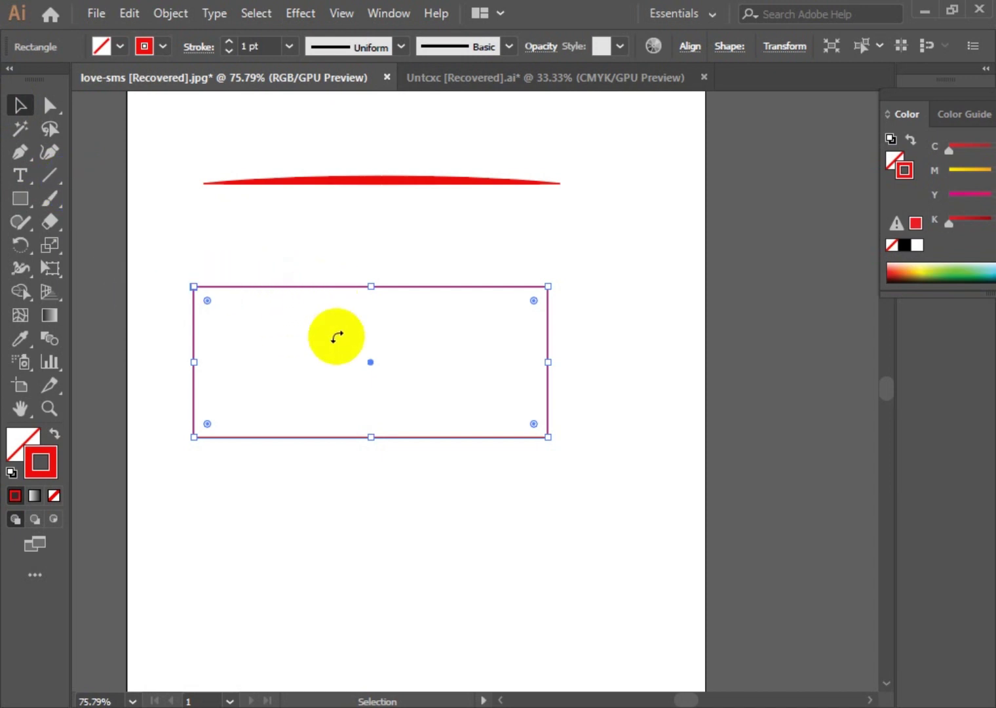
{"action": "key", "text": "Delete"}
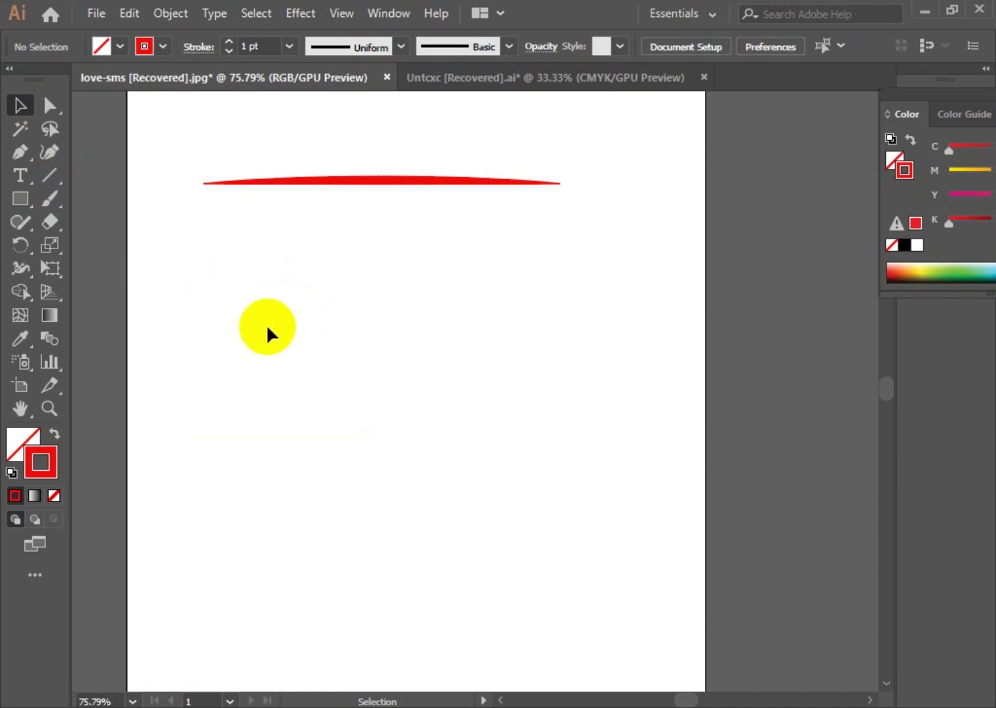
Draw a 1 pt horizontal line below the arched stroke and a vertical line straight down from its right end.
{"action": "left_click", "coordinate": [47, 175]}
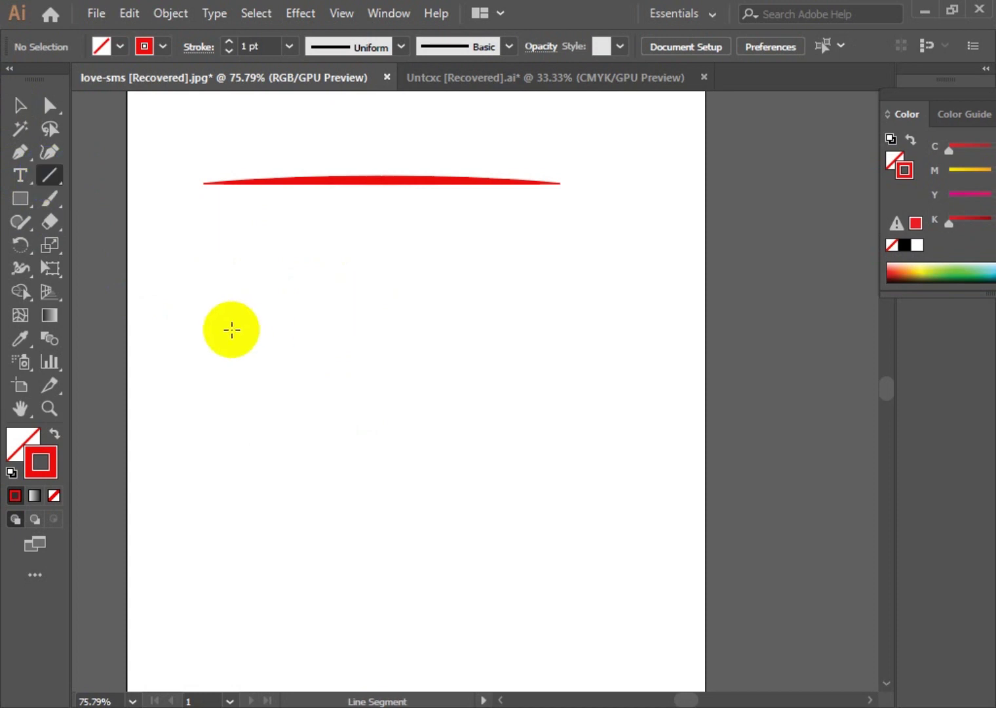
{"action": "left_click_drag", "start_coordinate": [215, 306], "coordinate": [487, 306]}
{"action": "left_click", "coordinate": [20, 105]}
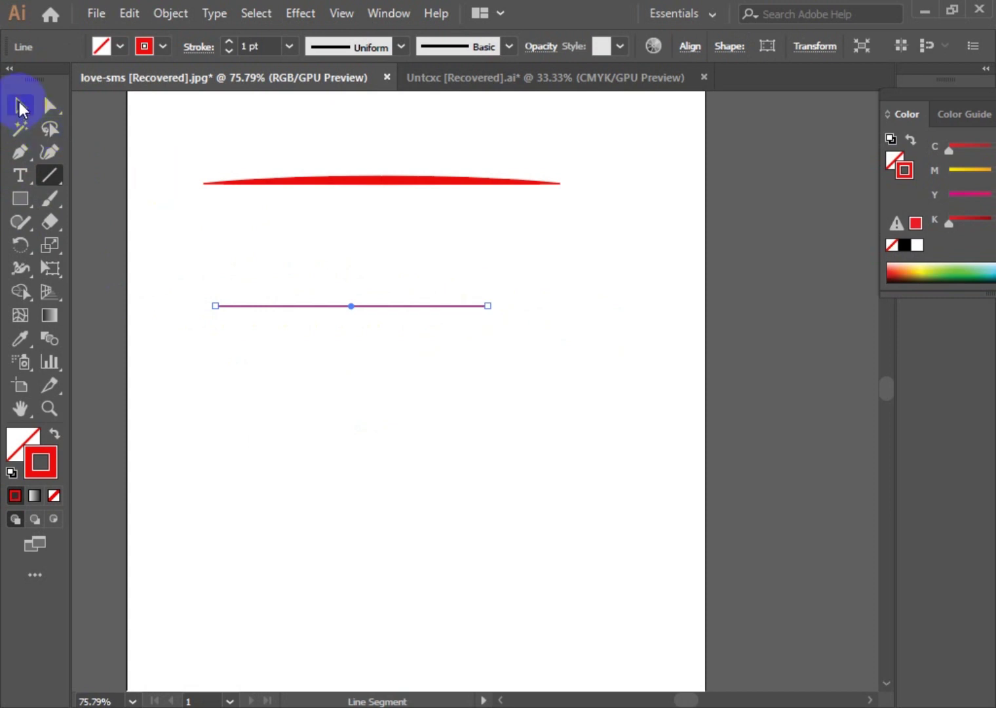
{"action": "left_click", "coordinate": [178, 225]}
{"action": "left_click", "coordinate": [49, 174]}
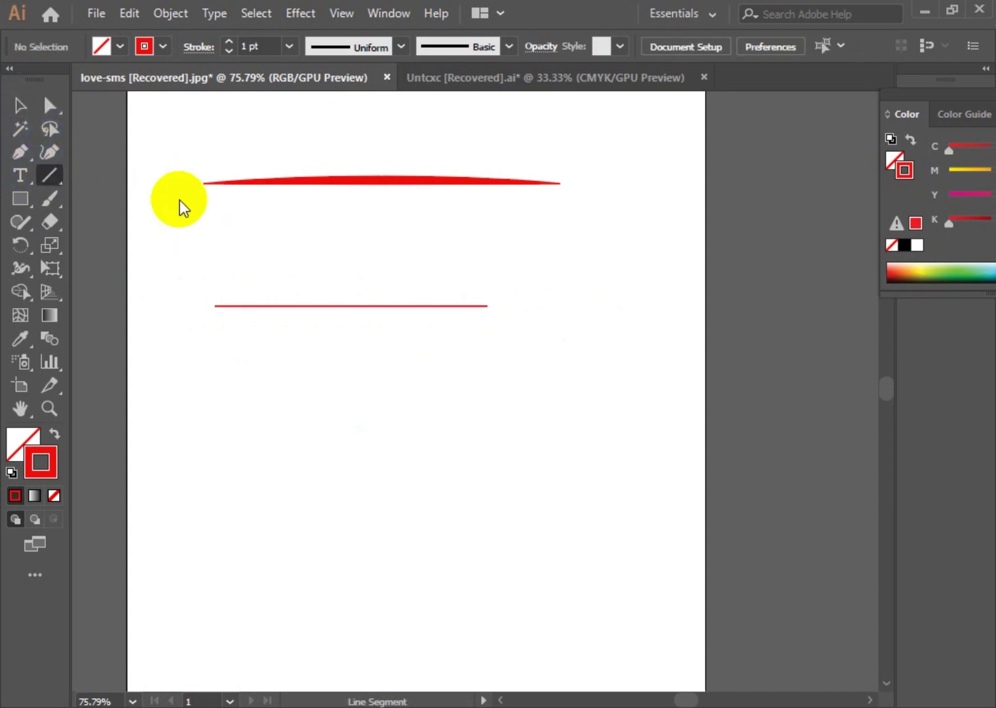
{"action": "left_click_drag", "start_coordinate": [486, 306], "coordinate": [489, 498]}
{"action": "left_click", "coordinate": [19, 105]}
{"action": "left_click", "coordinate": [571, 281]}
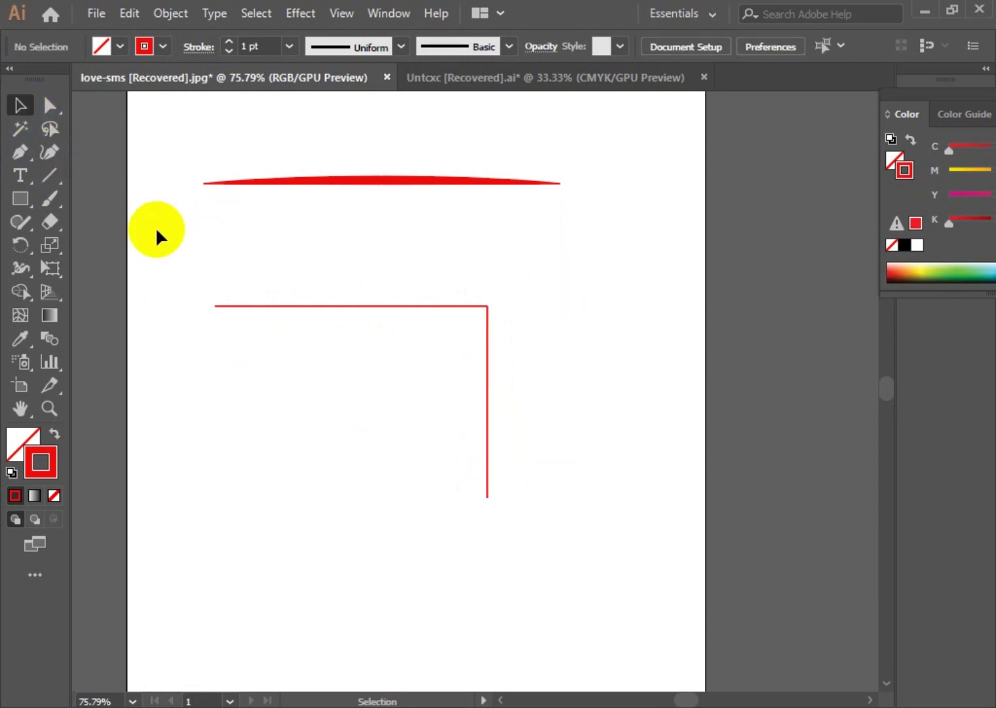
Complete the rectangle with a vertical line about 69.5 mm long from the upper-left corner and a horizontal line joining both lower ends.
{"action": "left_click", "coordinate": [37, 175]}
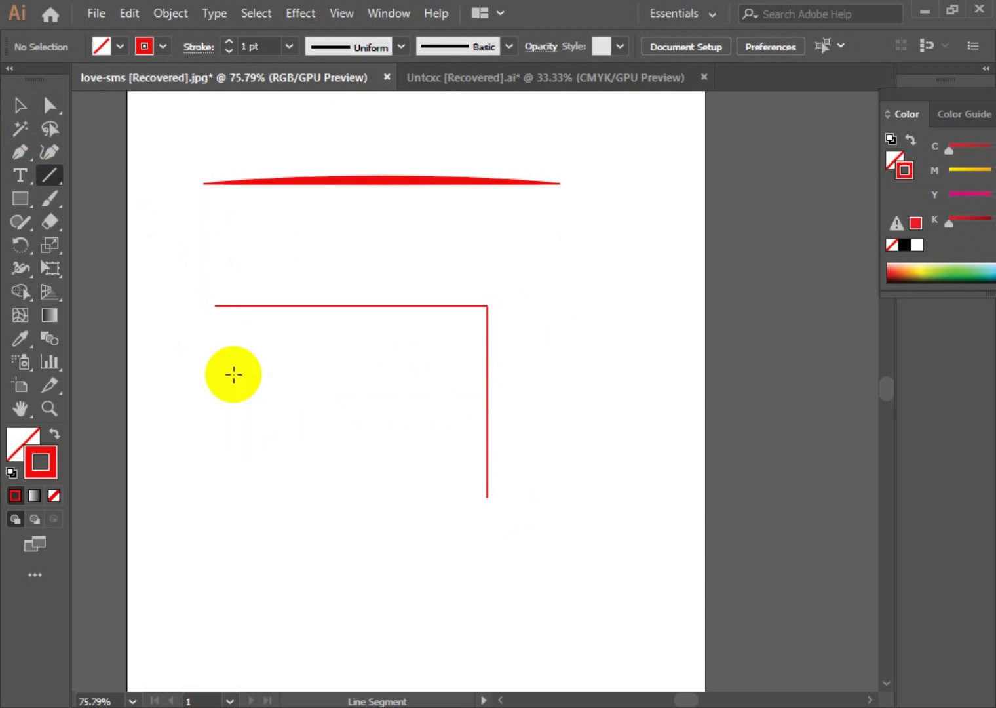
{"action": "left_click_drag", "start_coordinate": [214, 305], "coordinate": [217, 497]}
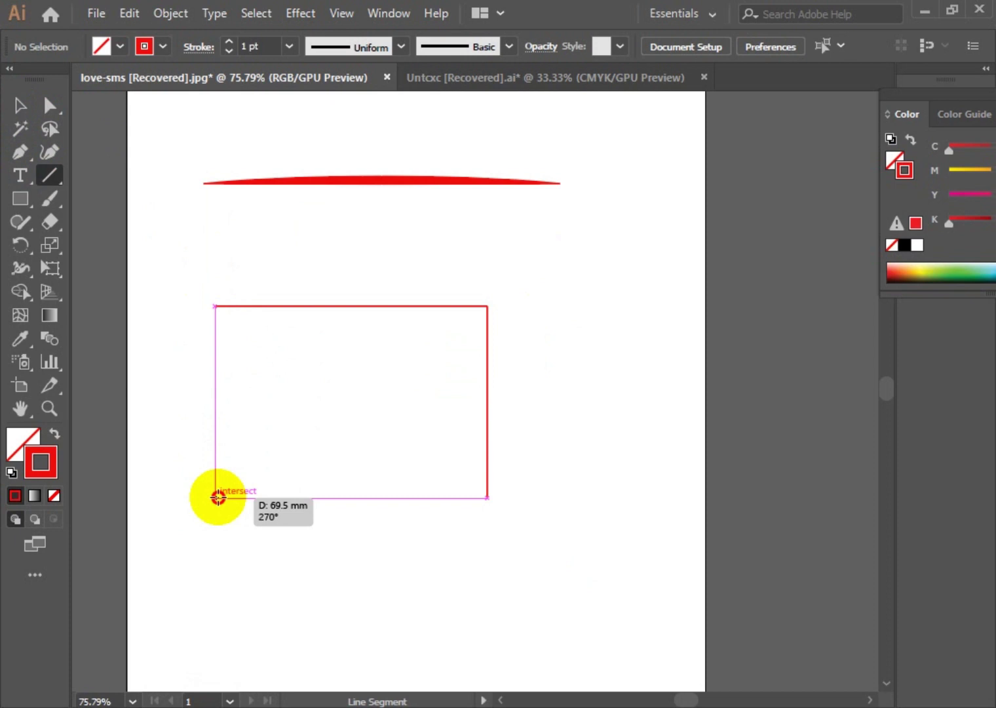
{"action": "left_click_drag", "start_coordinate": [218, 497], "coordinate": [218, 497]}
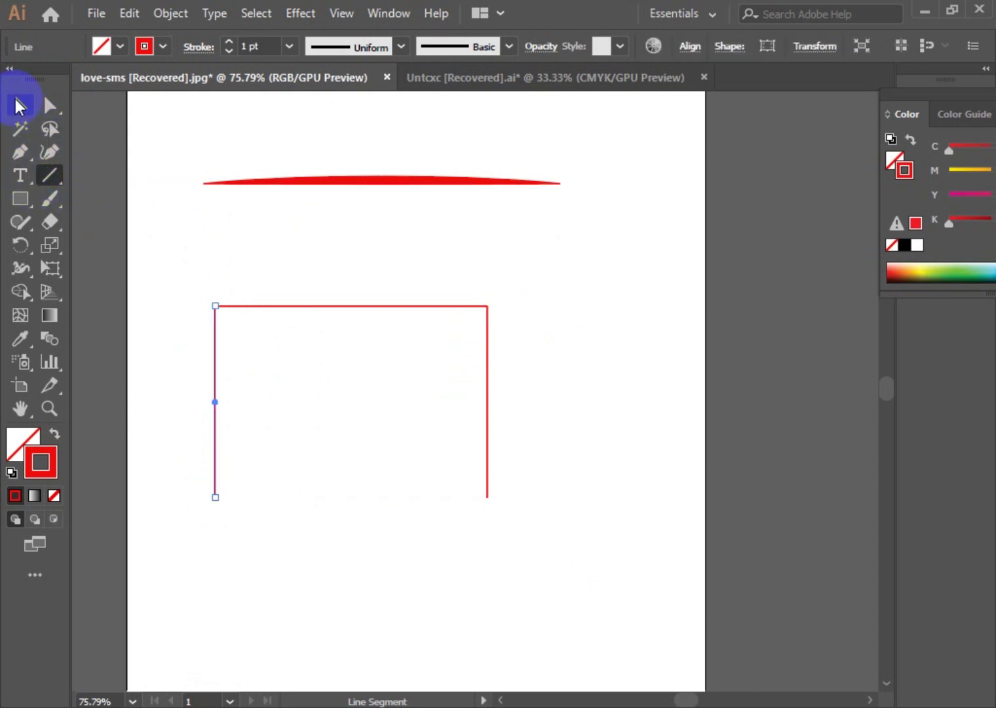
{"action": "left_click", "coordinate": [18, 104]}
{"action": "left_click", "coordinate": [145, 237]}
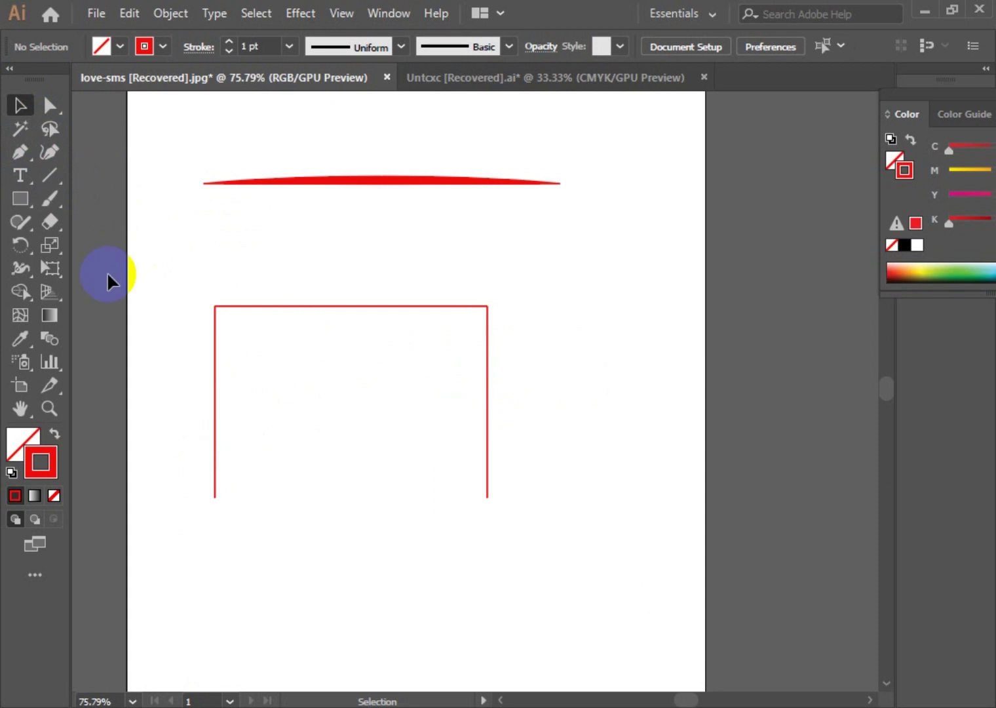
{"action": "left_click", "coordinate": [49, 177]}
{"action": "left_click_drag", "start_coordinate": [216, 497], "coordinate": [487, 497]}
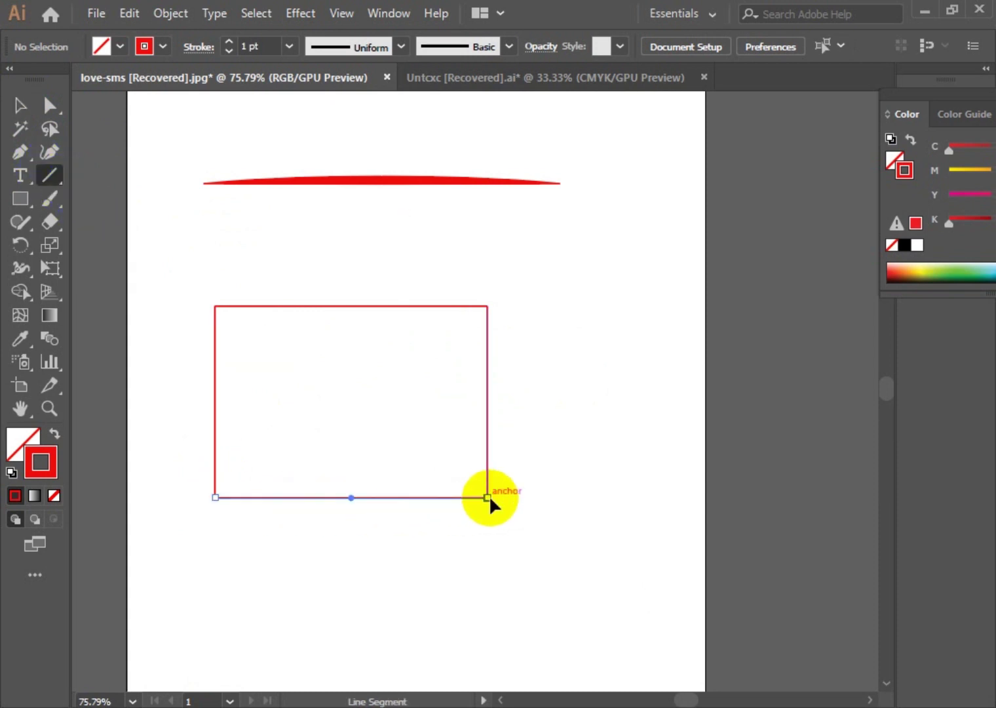
{"action": "left_click", "coordinate": [17, 105]}
{"action": "left_click", "coordinate": [193, 214]}
Select the four lines forming the rectangle, set their stroke to 10 pt, and deselect them.
{"action": "left_click_drag", "start_coordinate": [542, 269], "coordinate": [142, 555]}
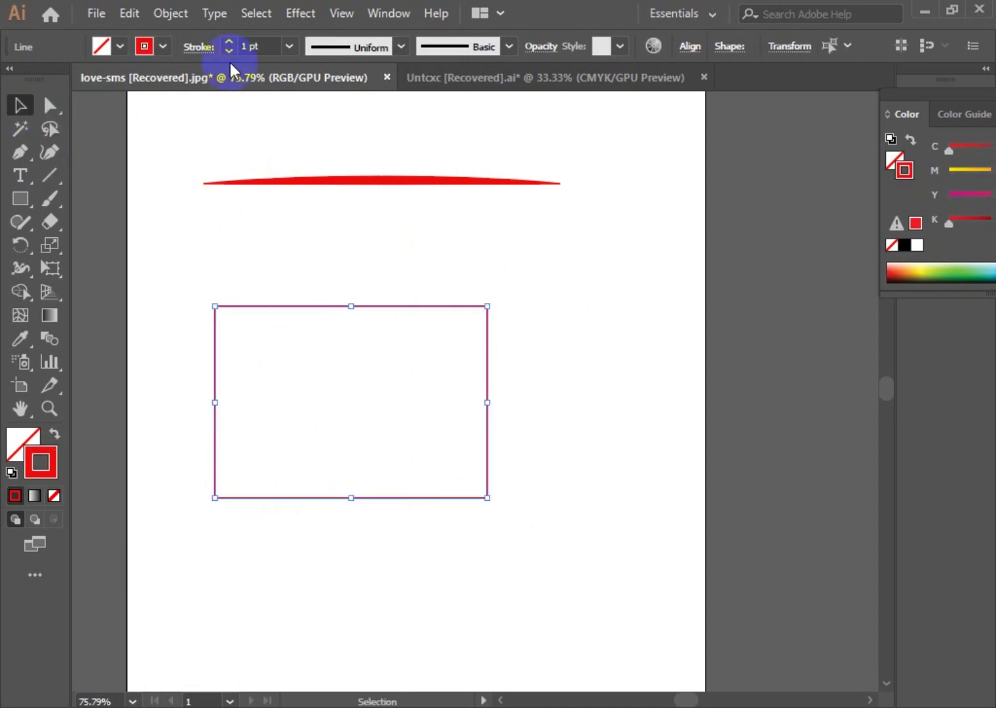
{"action": "left_click", "coordinate": [289, 48]}
{"action": "left_click", "coordinate": [315, 323]}
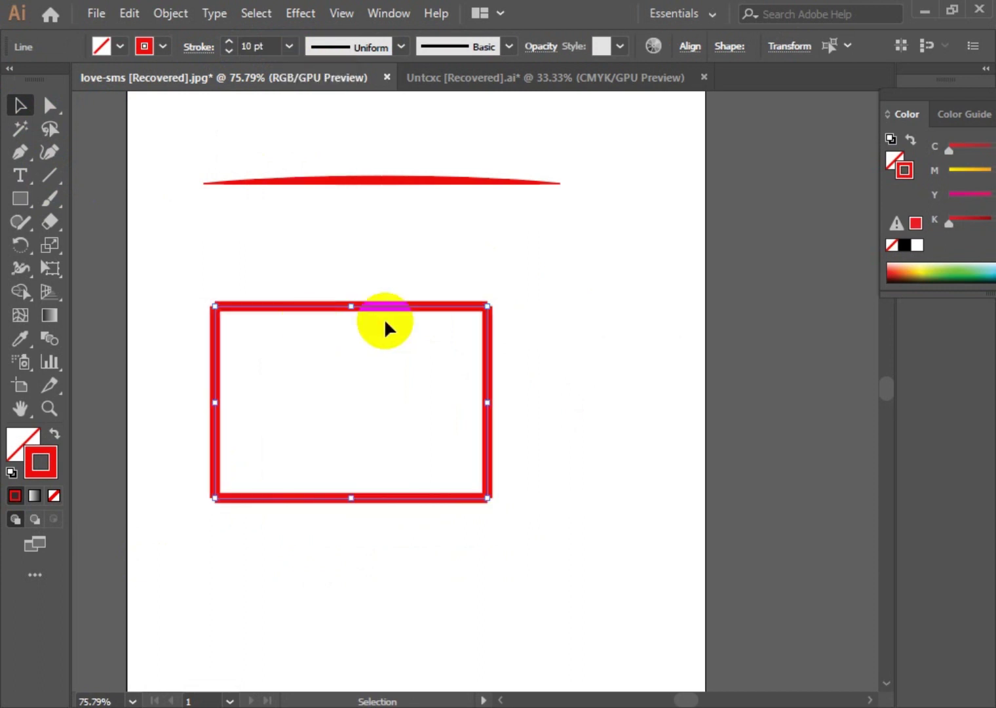
{"action": "left_click", "coordinate": [315, 281]}
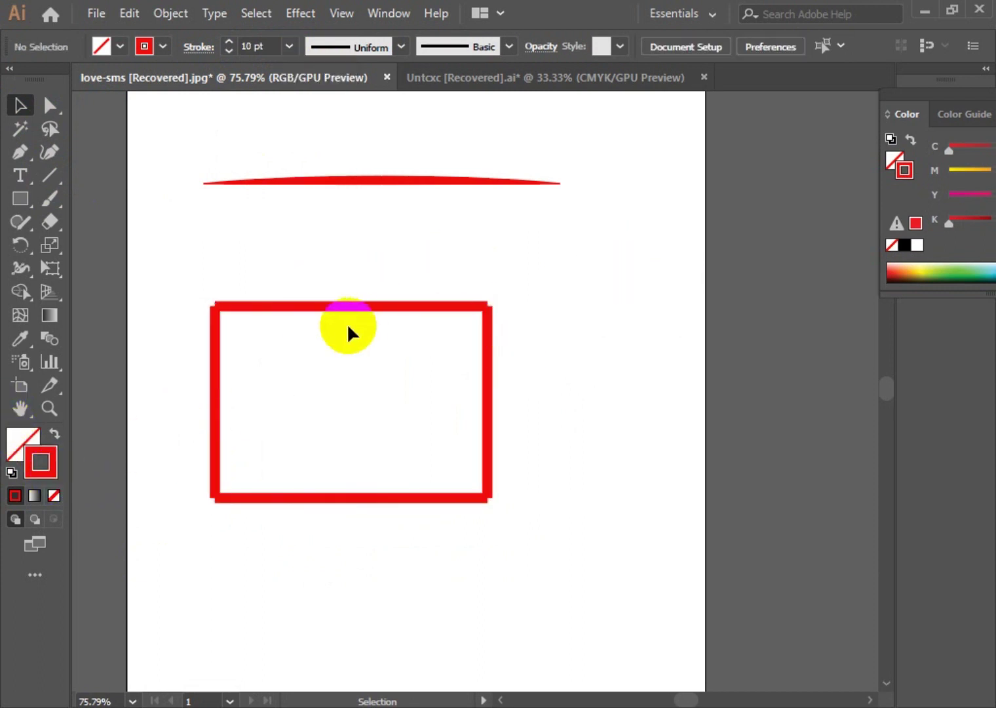
Select the rectangle's four lines, expand their fill and stroke into filled shapes, and deselect them.
{"action": "left_click_drag", "start_coordinate": [429, 388], "coordinate": [131, 521]}
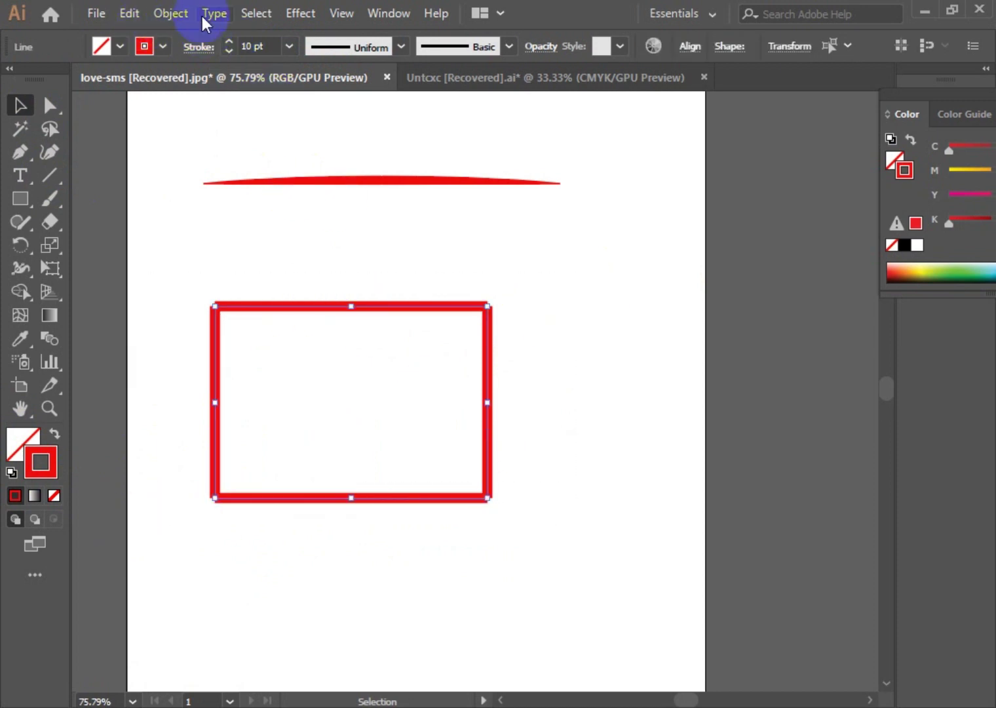
{"action": "left_click", "coordinate": [172, 18]}
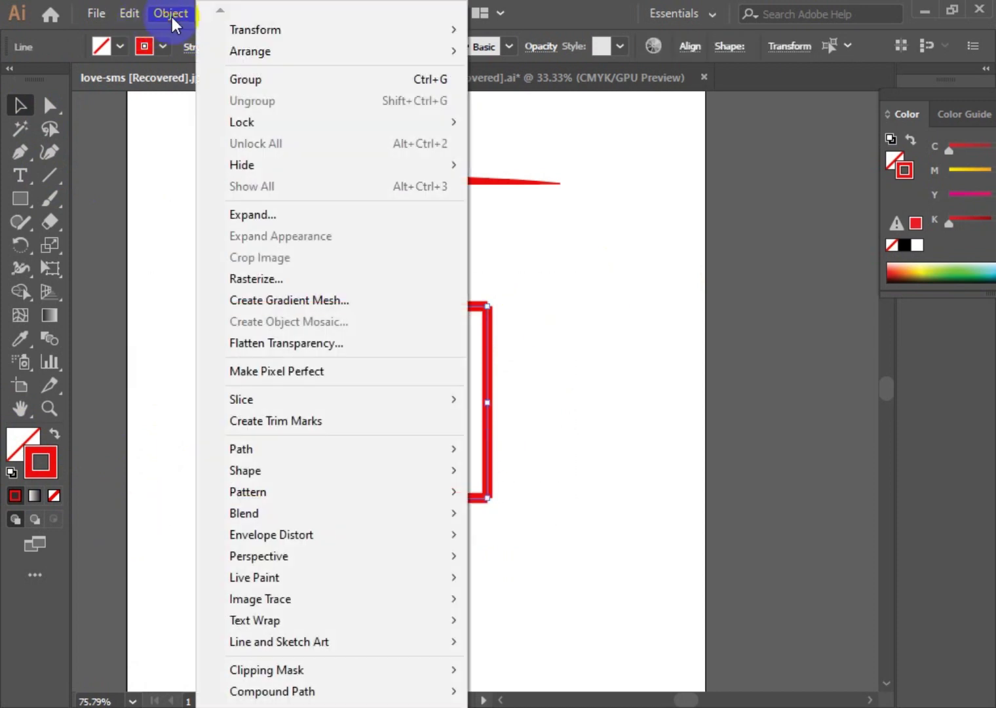
{"action": "left_click", "coordinate": [261, 215]}
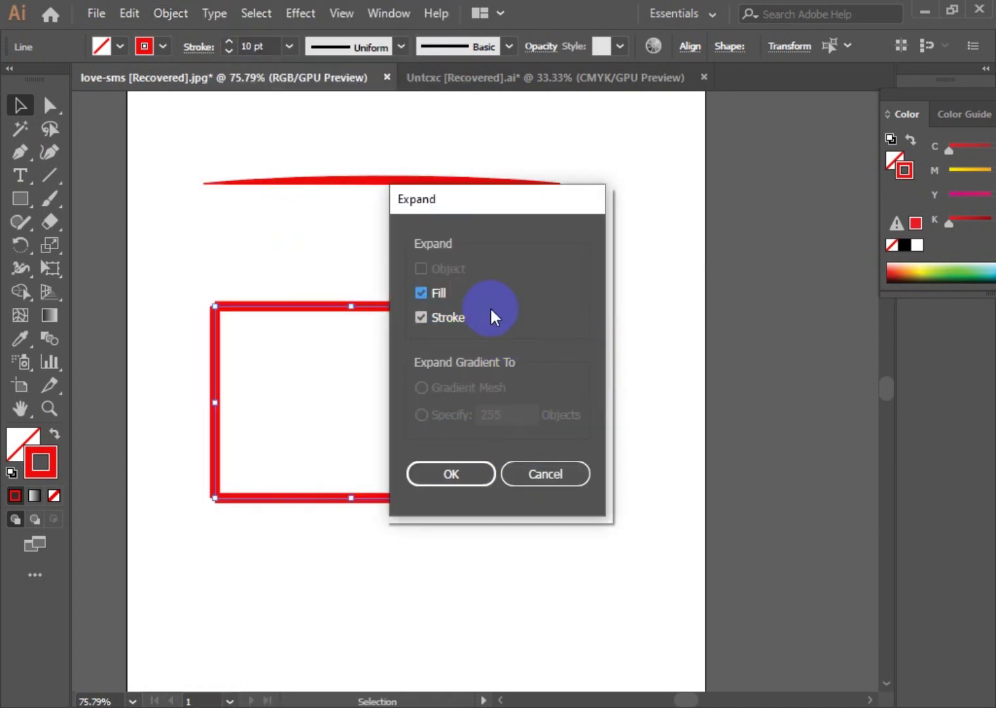
{"action": "left_click", "coordinate": [447, 474]}
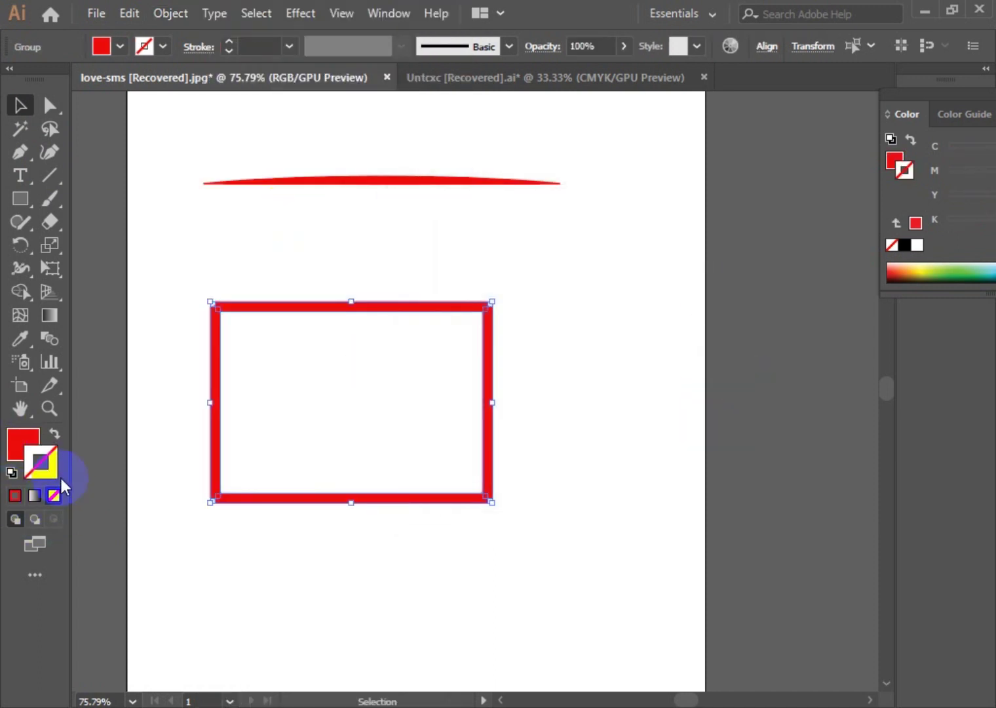
{"action": "left_click", "coordinate": [16, 451]}
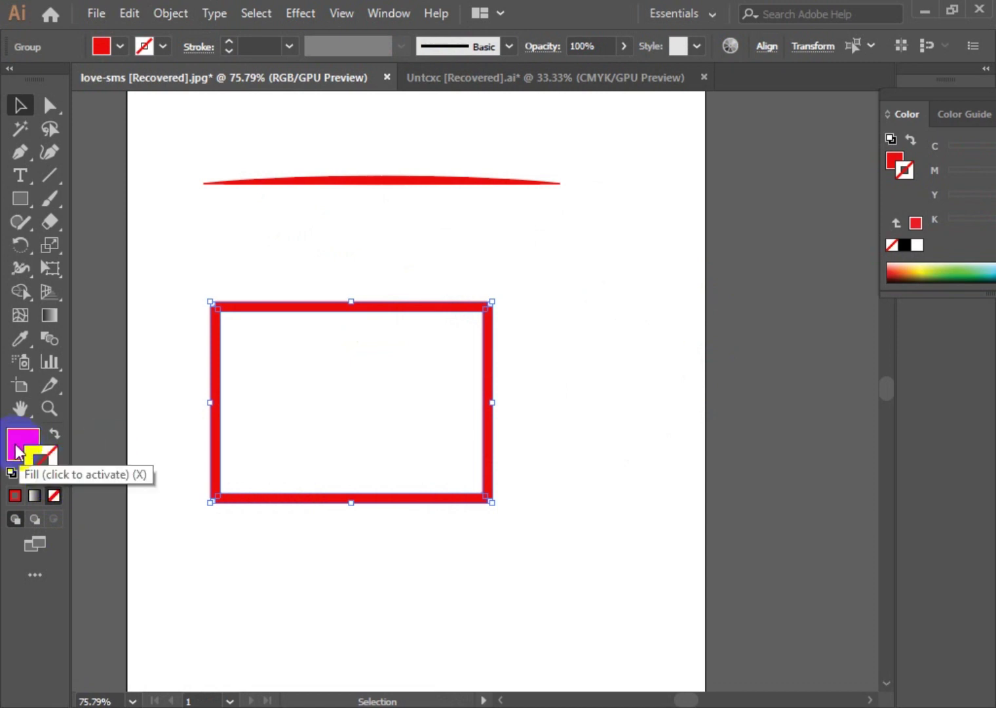
{"action": "left_click", "coordinate": [264, 289]}
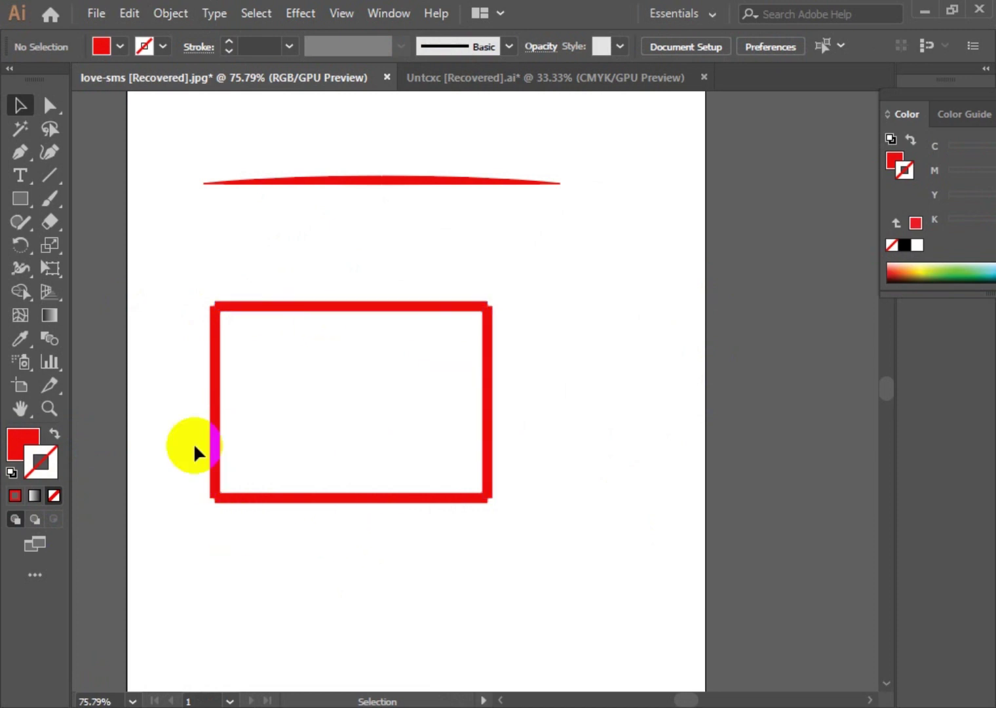
Move each of the rectangle's four expanded bars outward, apart from the others.
{"action": "left_click_drag", "start_coordinate": [307, 306], "coordinate": [308, 265]}
{"action": "left_click_drag", "start_coordinate": [491, 424], "coordinate": [592, 431]}
{"action": "left_click_drag", "start_coordinate": [216, 428], "coordinate": [168, 429]}
{"action": "left_click_drag", "start_coordinate": [321, 496], "coordinate": [326, 517]}
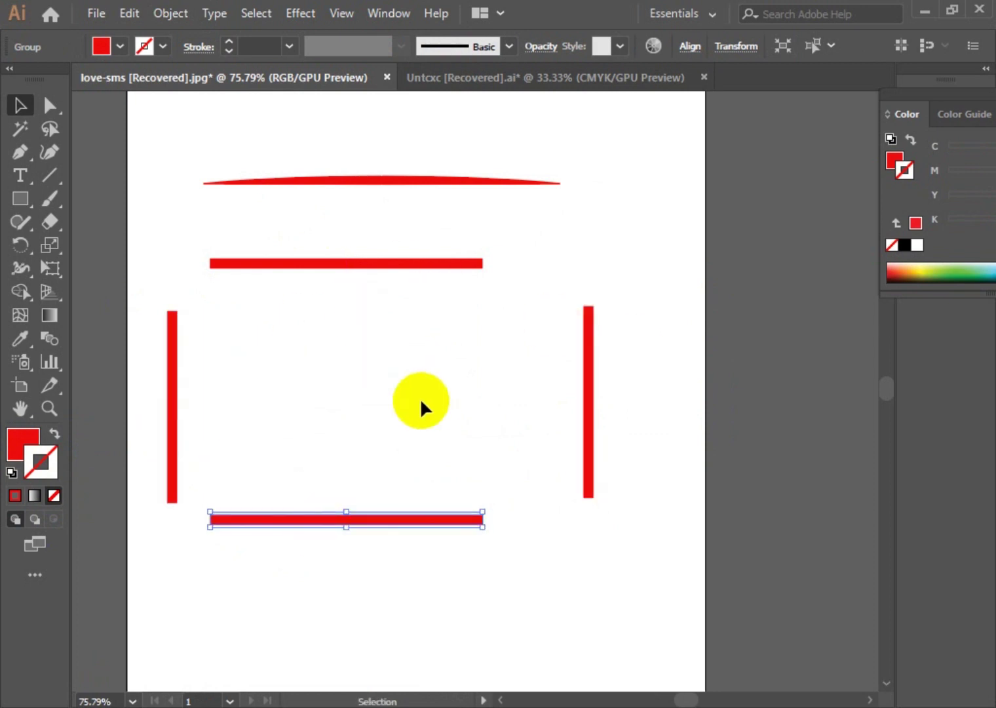
Undo the moves of the four bars.
{"action": "key", "text": "ctrl+z"}
{"action": "key", "text": "ctrl+z"}
{"action": "key", "text": "ctrl+z"}
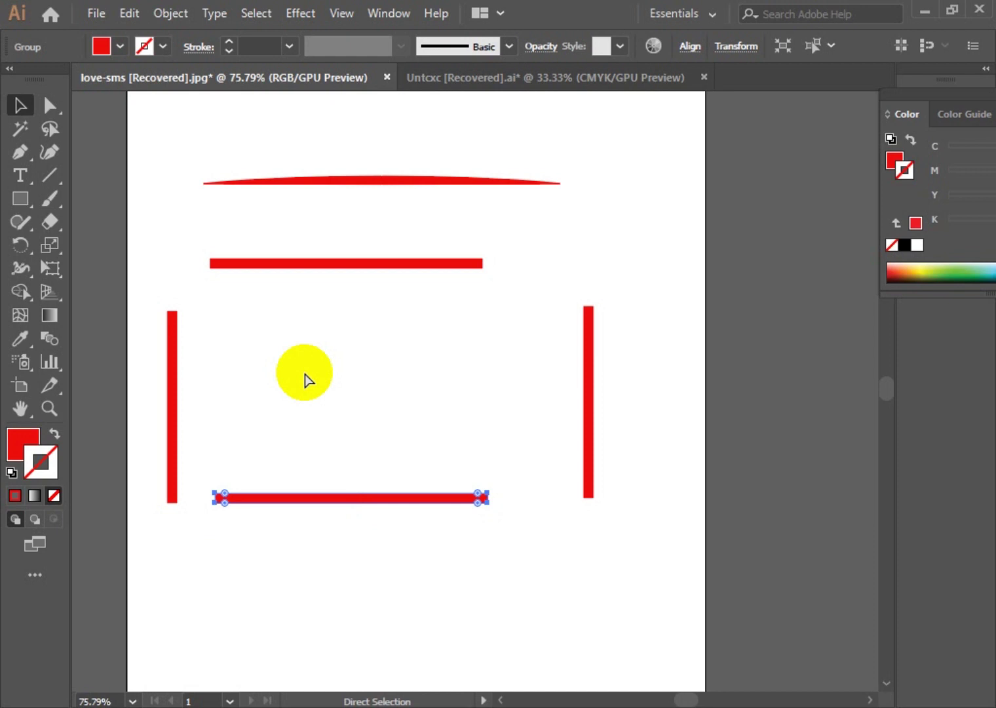
{"action": "key", "text": "ctrl+z"}
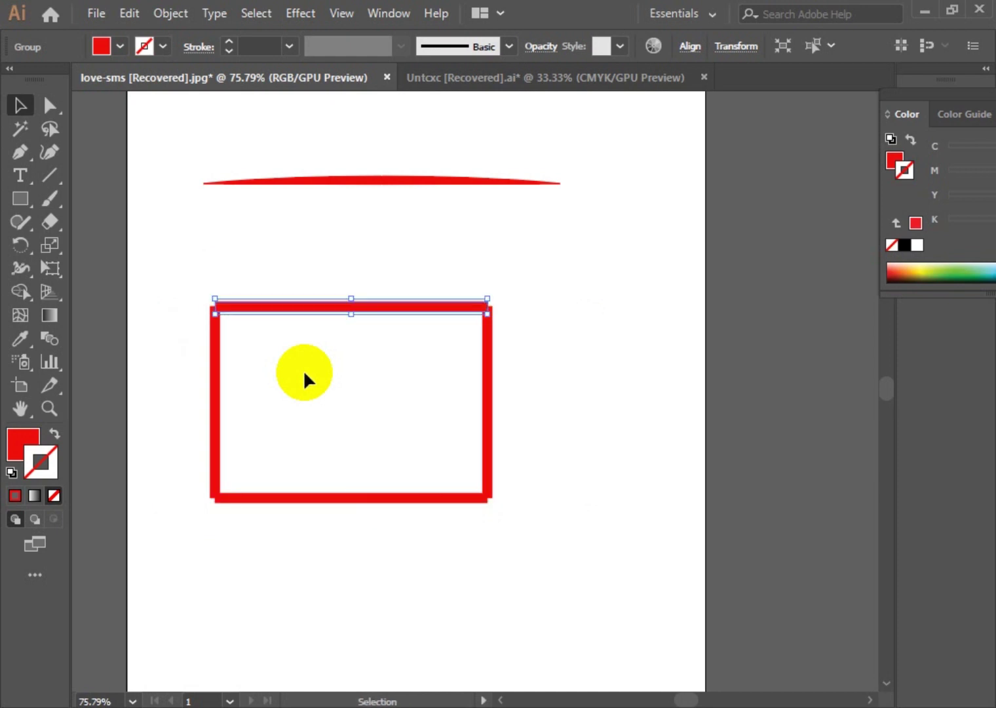
Merge the rectangle's four bars into one shape with the Pathfinder Merge operation and deselect it.
{"action": "left_click", "coordinate": [399, 16]}
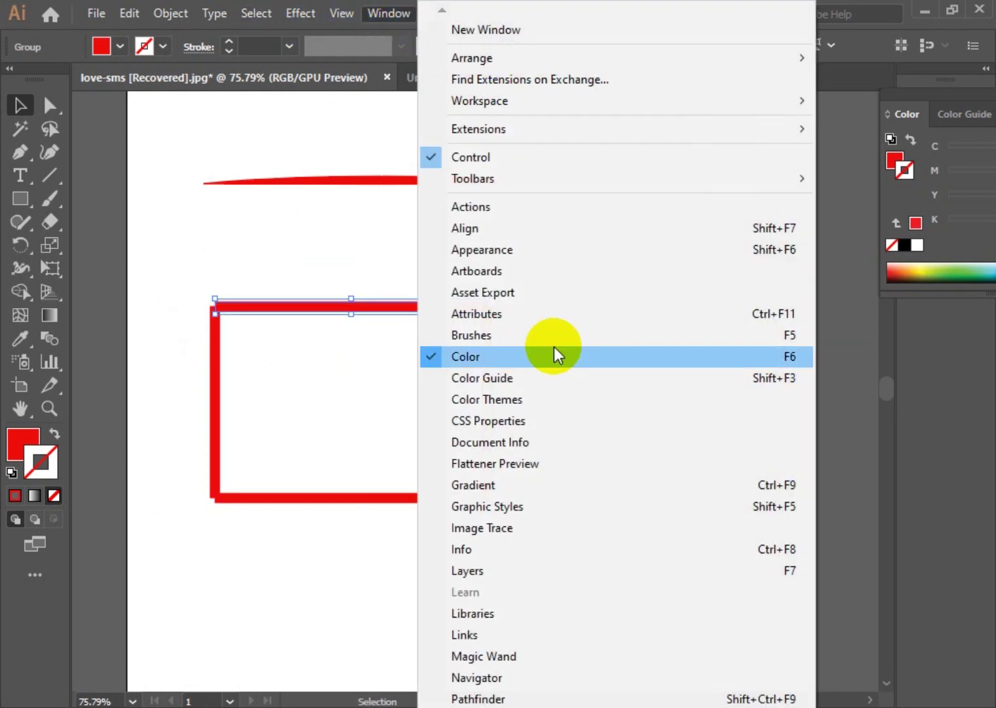
{"action": "left_click", "coordinate": [479, 698]}
{"action": "left_click_drag", "start_coordinate": [250, 661], "coordinate": [729, 192]}
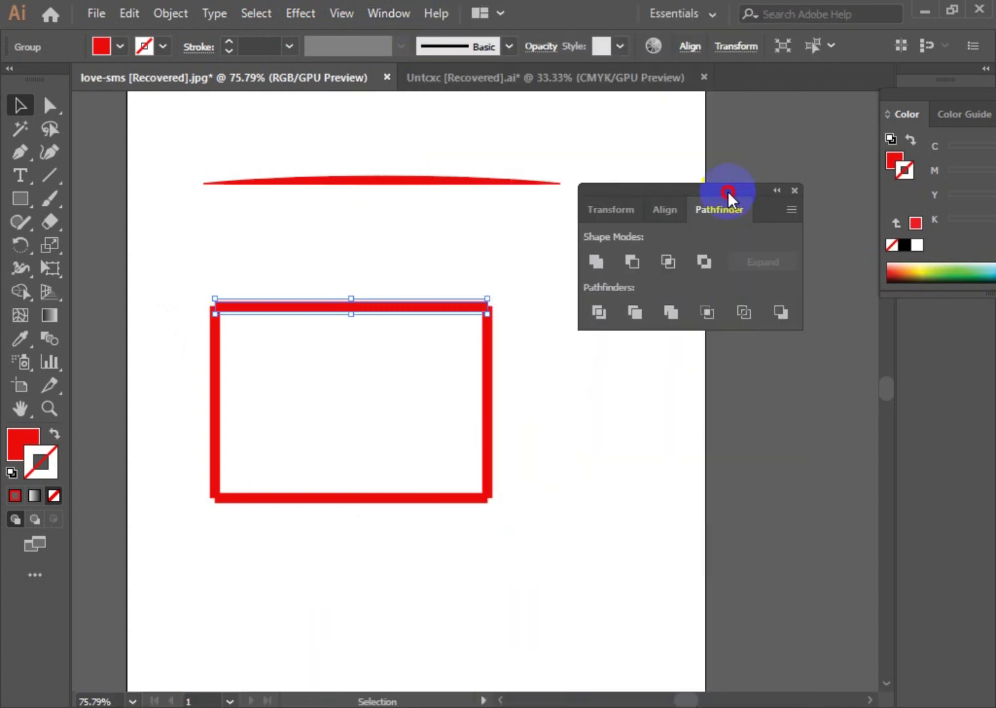
{"action": "left_click", "coordinate": [556, 404]}
{"action": "left_click_drag", "start_coordinate": [532, 259], "coordinate": [174, 565]}
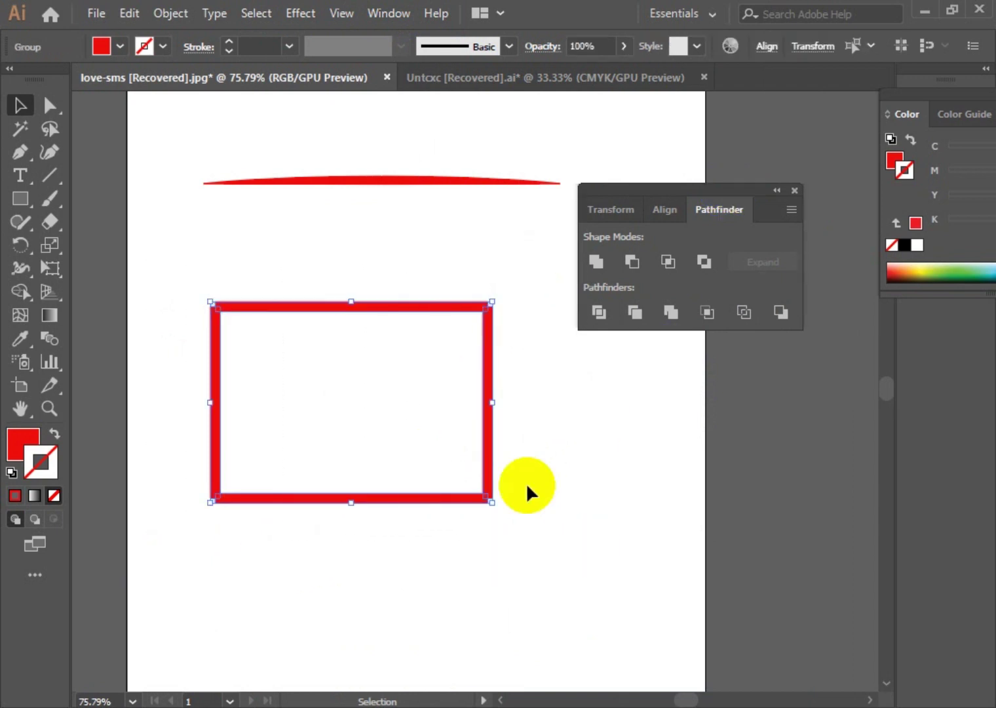
{"action": "left_click", "coordinate": [674, 312]}
{"action": "left_click", "coordinate": [600, 477]}
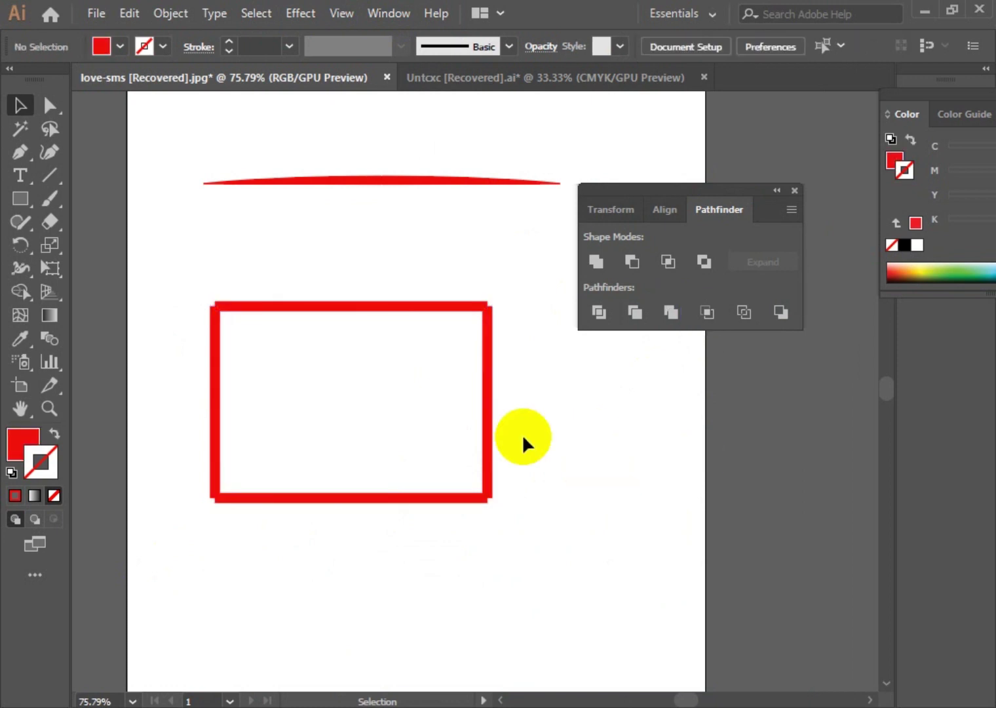
Move the merged rectangle up to just below the arched line, shift the Pathfinder panel aside, and deselect the rectangle.
{"action": "left_click_drag", "start_coordinate": [491, 446], "coordinate": [502, 371]}
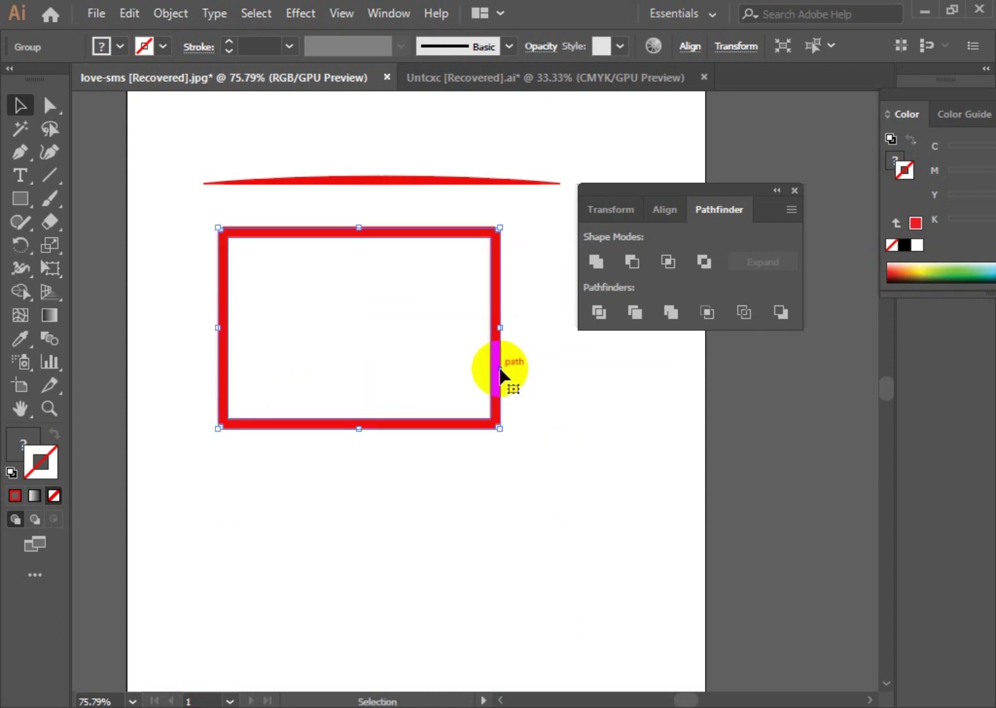
{"action": "left_click_drag", "start_coordinate": [493, 296], "coordinate": [503, 257]}
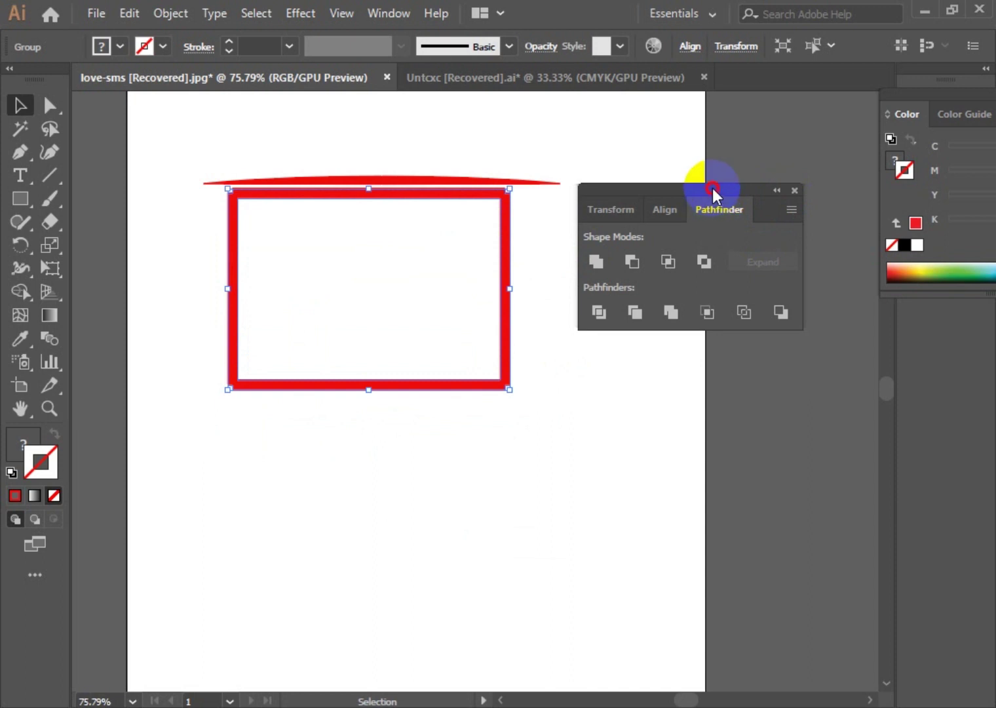
{"action": "left_click_drag", "start_coordinate": [712, 190], "coordinate": [773, 146]}
{"action": "left_click", "coordinate": [173, 350]}
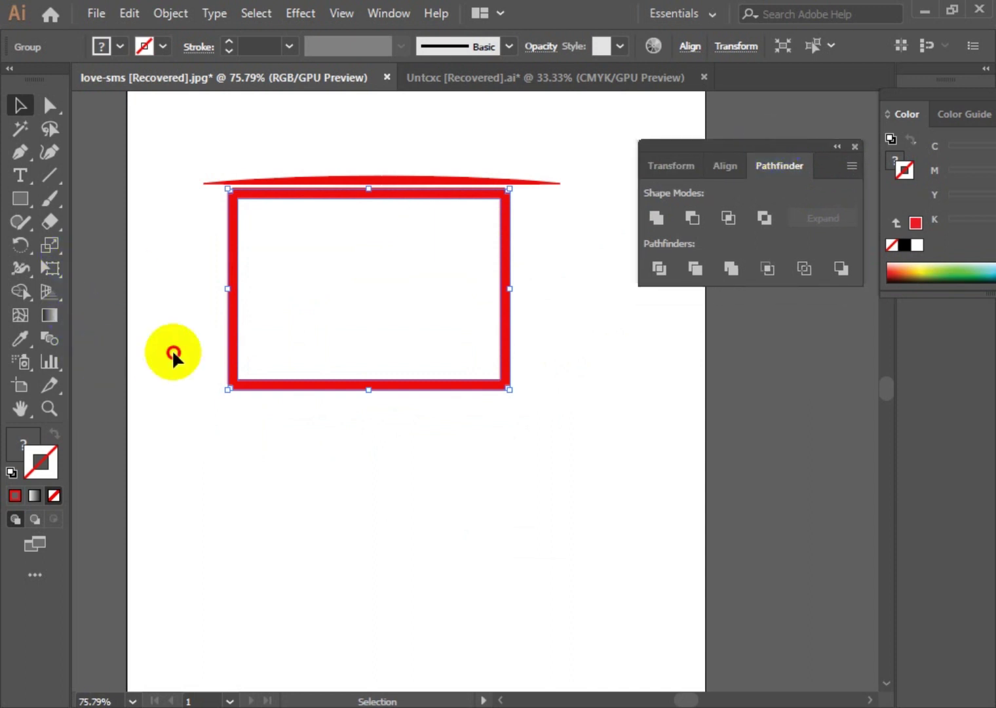
Draw a horizontal line segment below the rectangle, give it a 1 pt red stroke, and deselect it.
{"action": "left_click", "coordinate": [50, 176]}
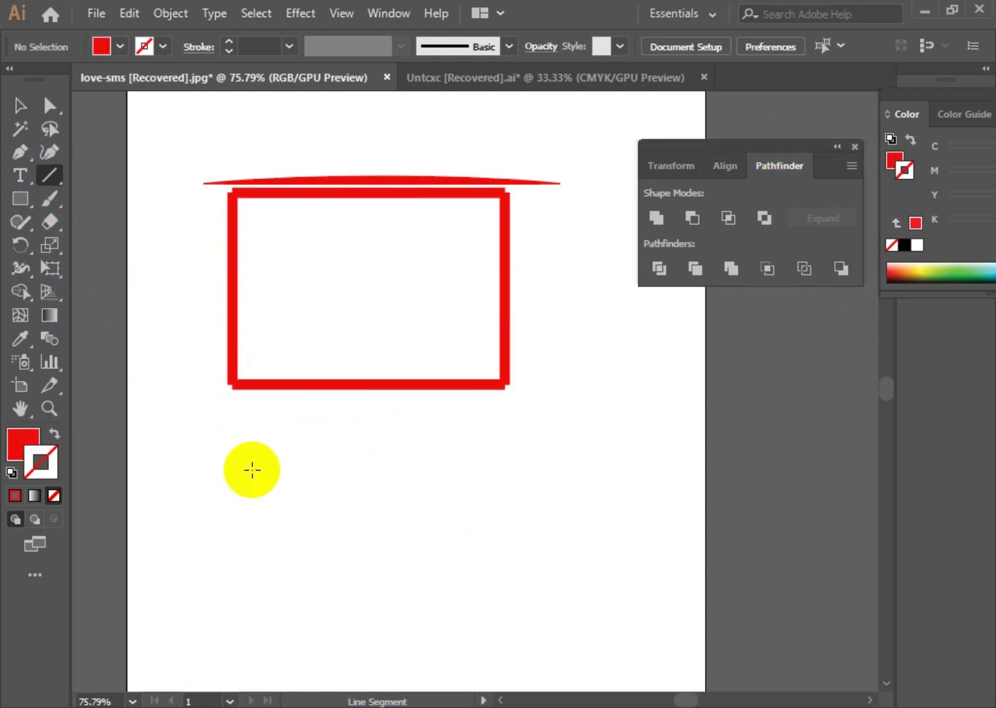
{"action": "mouse_move", "coordinate": [217, 448]}
{"action": "left_mouse_down"}
{"action": "mouse_move", "coordinate": [556, 472]}
{"action": "mouse_move", "coordinate": [593, 465]}
{"action": "left_mouse_up"}
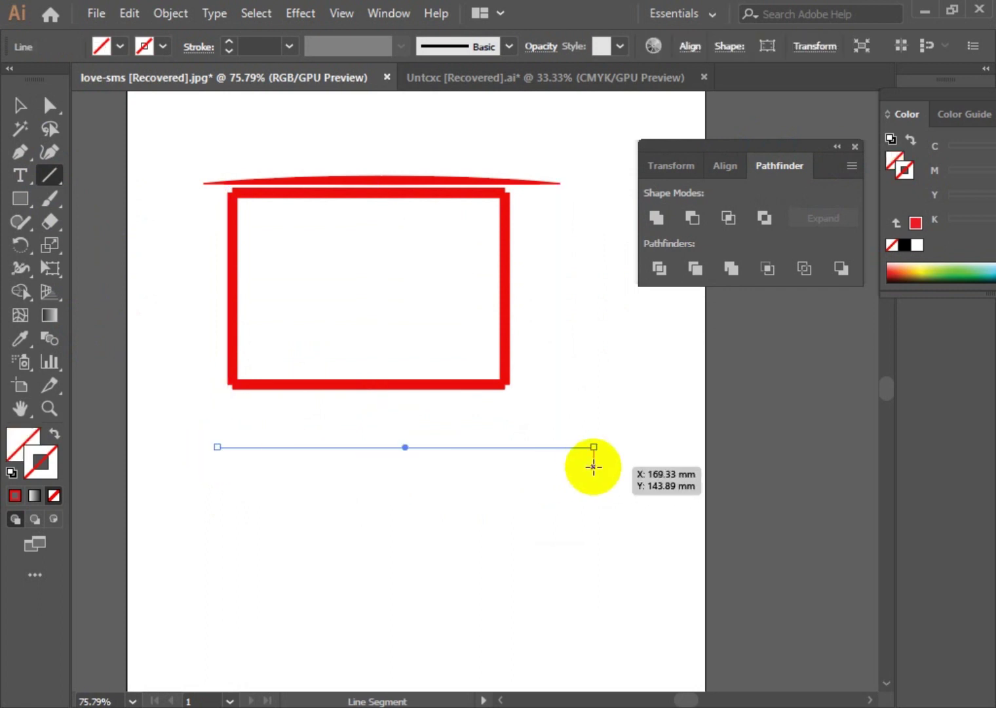
{"action": "left_click", "coordinate": [147, 45]}
{"action": "left_click", "coordinate": [151, 248]}
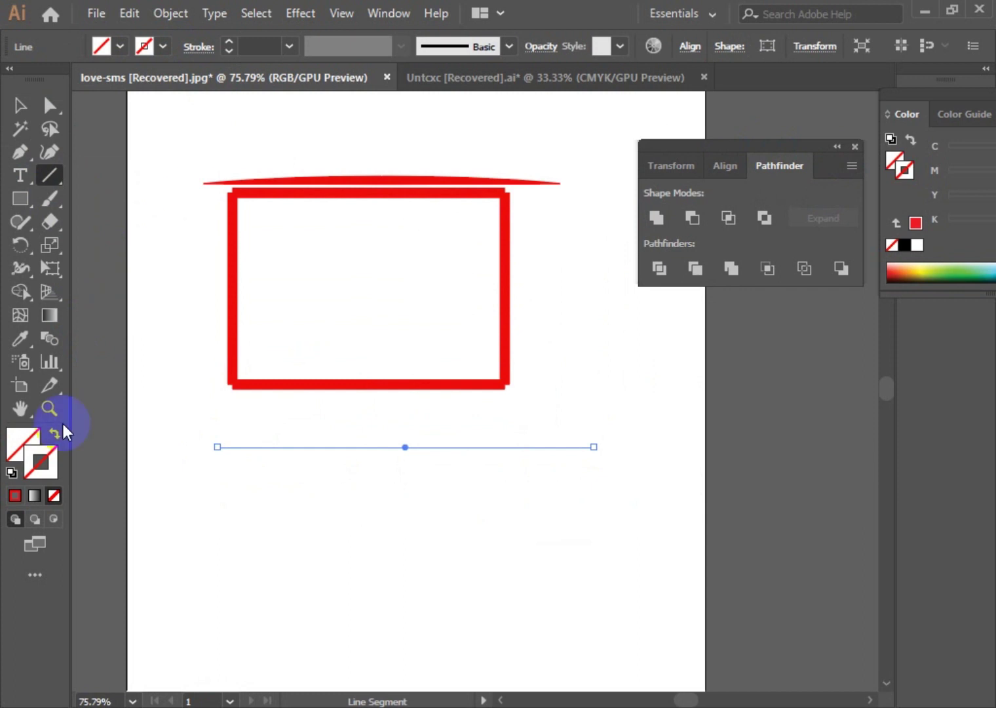
{"action": "left_click", "coordinate": [14, 496]}
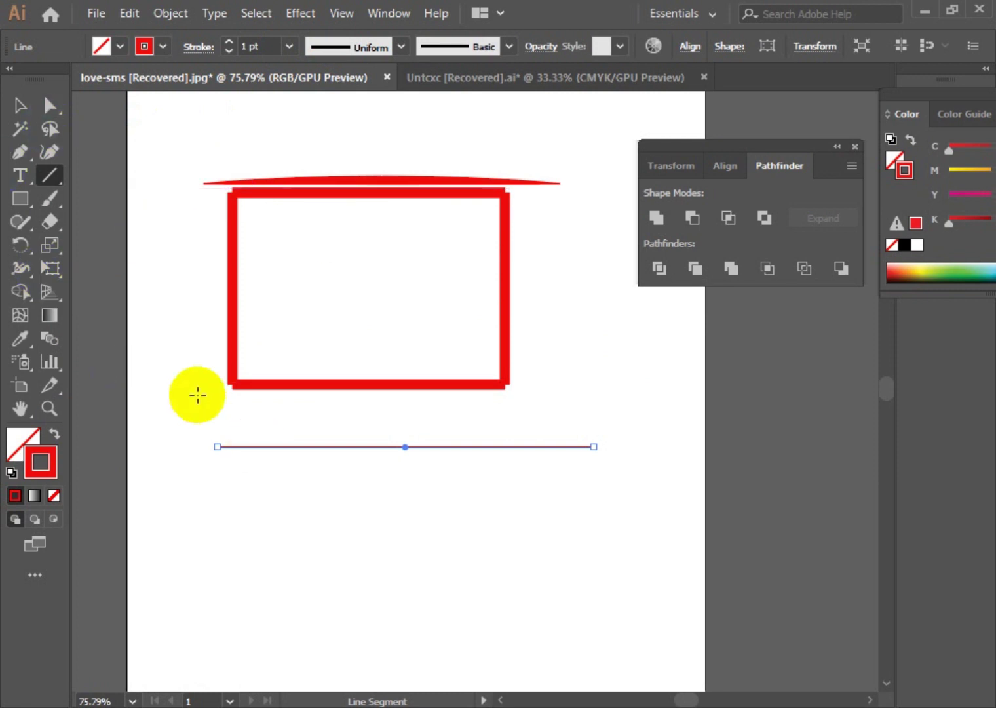
{"action": "left_click", "coordinate": [21, 108]}
{"action": "left_click", "coordinate": [139, 260]}
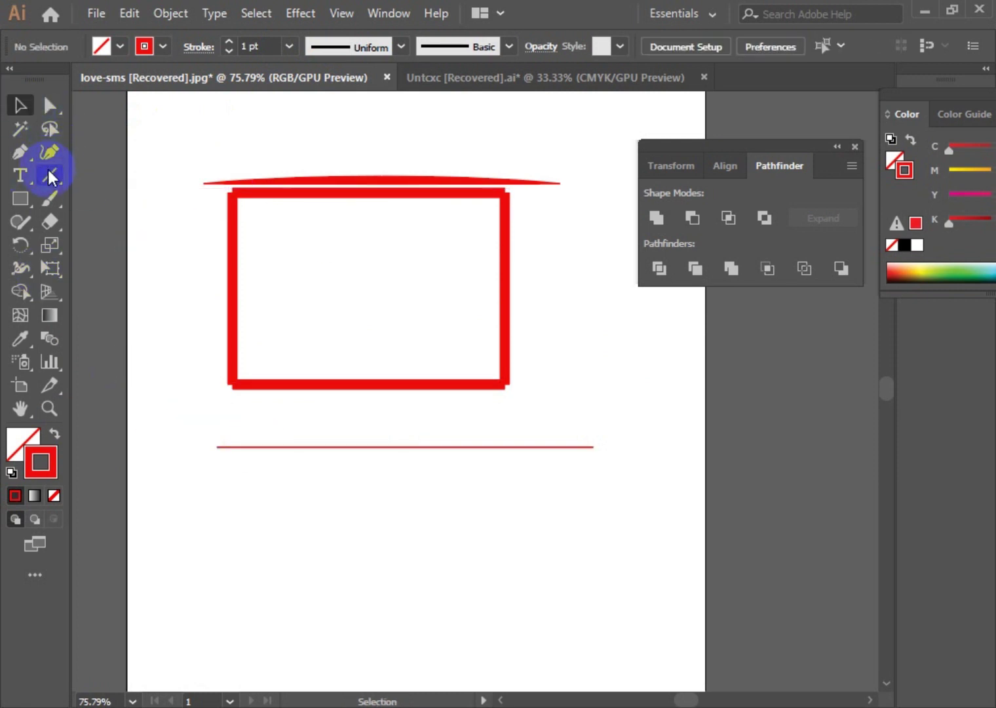
Draw a diagonal line about 145 mm long from the horizontal line's left end to directly below its right end.
{"action": "left_click", "coordinate": [49, 175]}
{"action": "left_click_drag", "start_coordinate": [219, 447], "coordinate": [596, 583]}
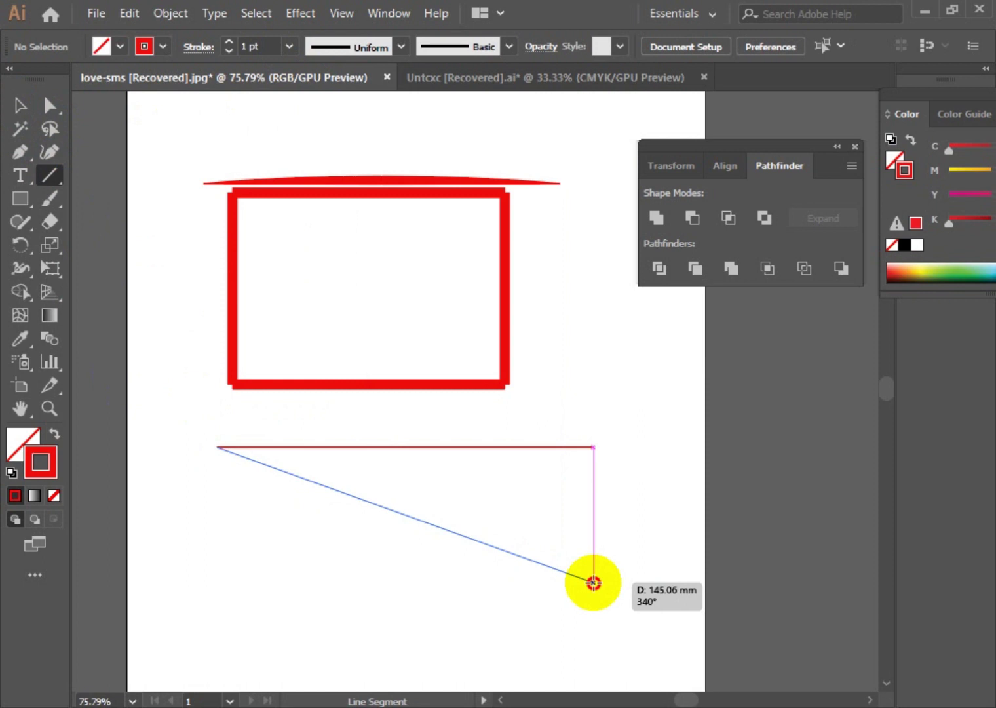
{"action": "left_click_drag", "start_coordinate": [594, 582], "coordinate": [593, 582]}
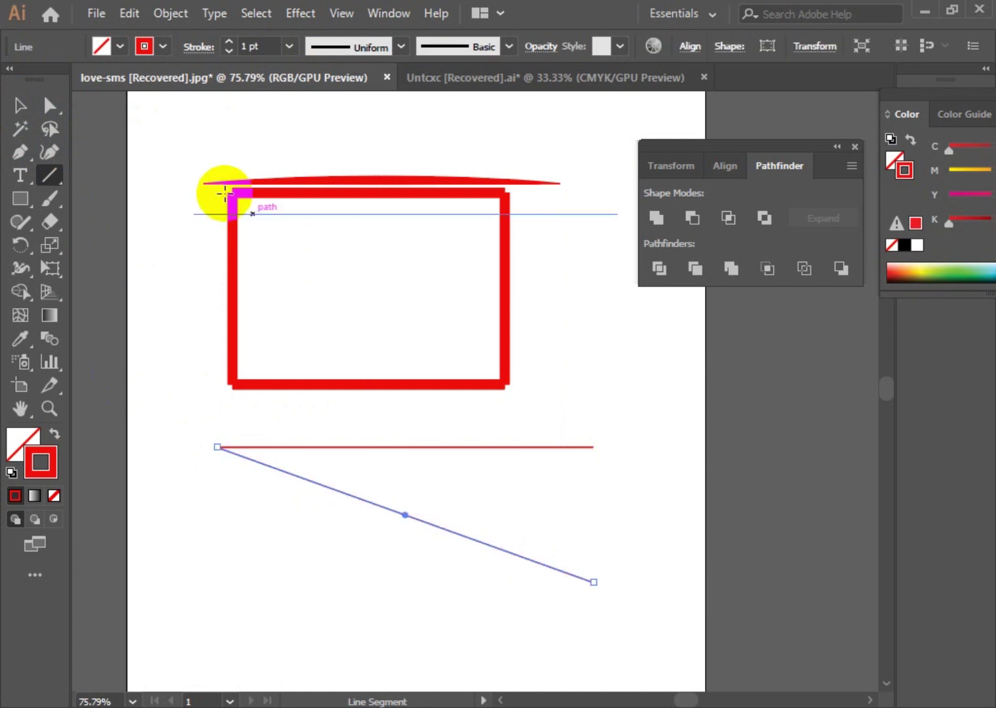
{"action": "left_click", "coordinate": [14, 103]}
{"action": "left_click", "coordinate": [161, 254]}
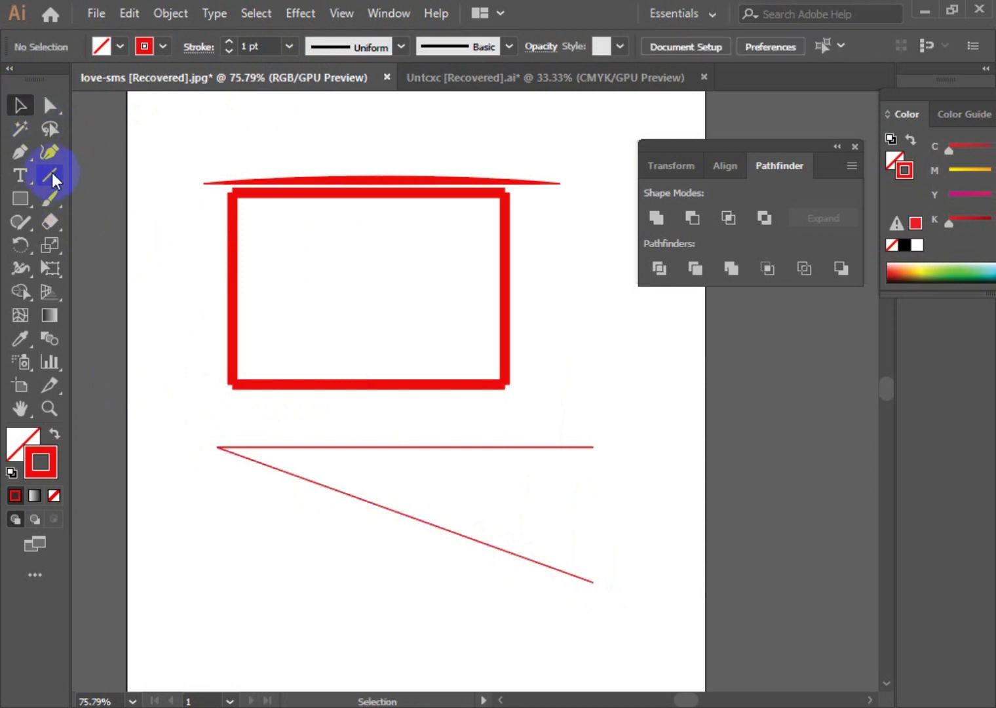
Close the triangle with a vertical line from the diagonal's lower end up to the horizontal line's right end, and deselect it.
{"action": "left_click", "coordinate": [52, 173]}
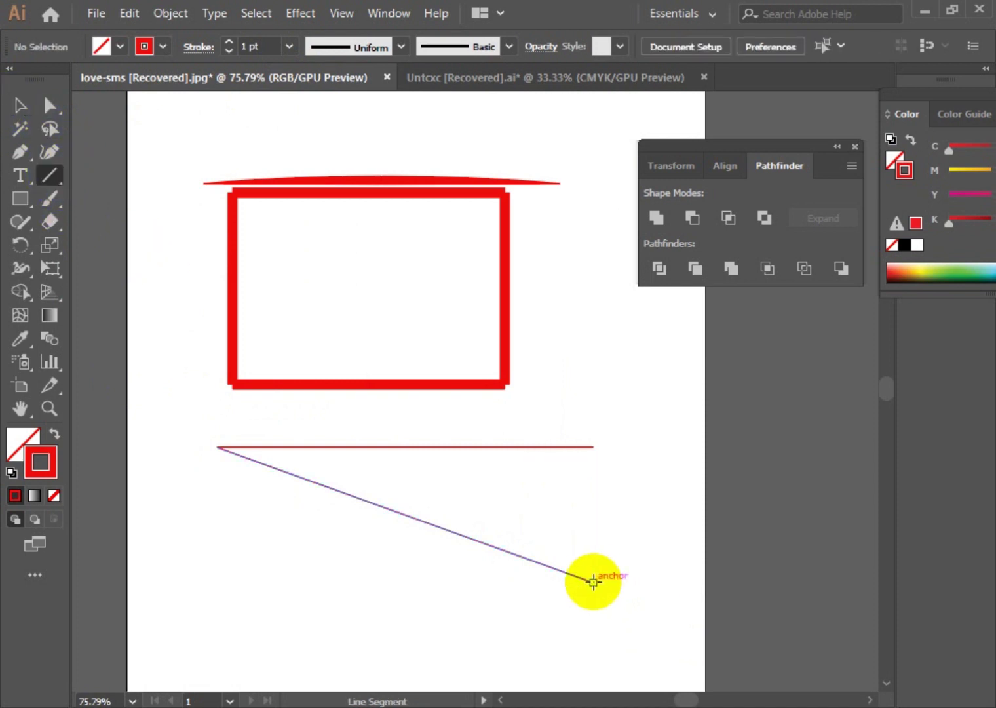
{"action": "left_click_drag", "start_coordinate": [594, 582], "coordinate": [594, 450]}
{"action": "left_click", "coordinate": [19, 105]}
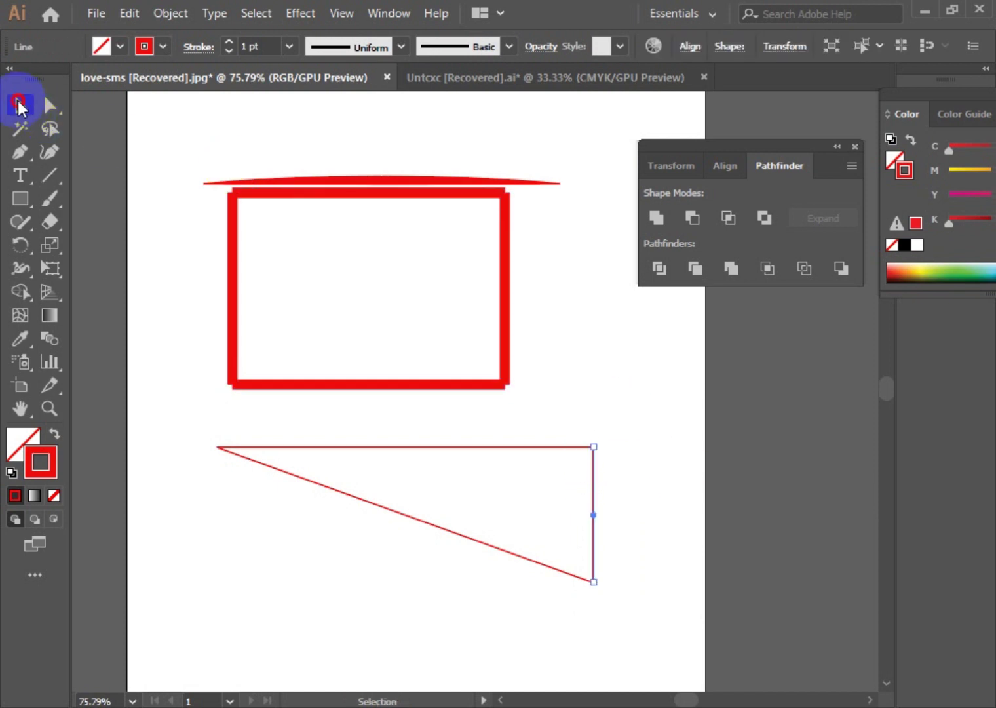
{"action": "left_click", "coordinate": [145, 242]}
Select the triangle's three lines and set their stroke weight to 12 pt.
{"action": "left_click_drag", "start_coordinate": [613, 463], "coordinate": [183, 619]}
{"action": "left_click", "coordinate": [286, 45]}
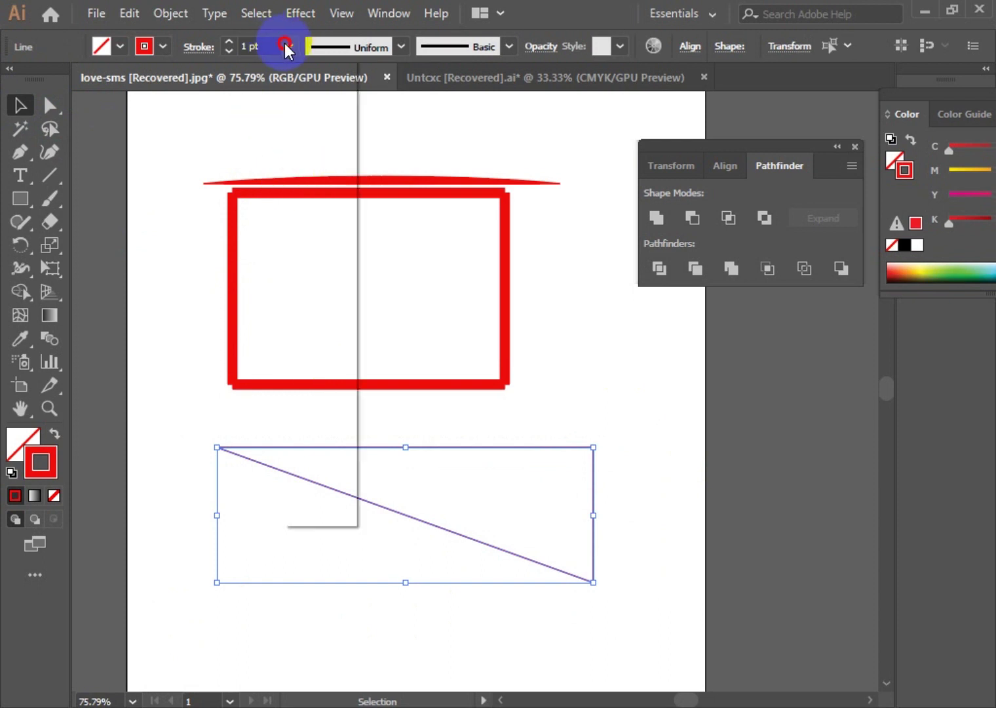
{"action": "left_click", "coordinate": [313, 391]}
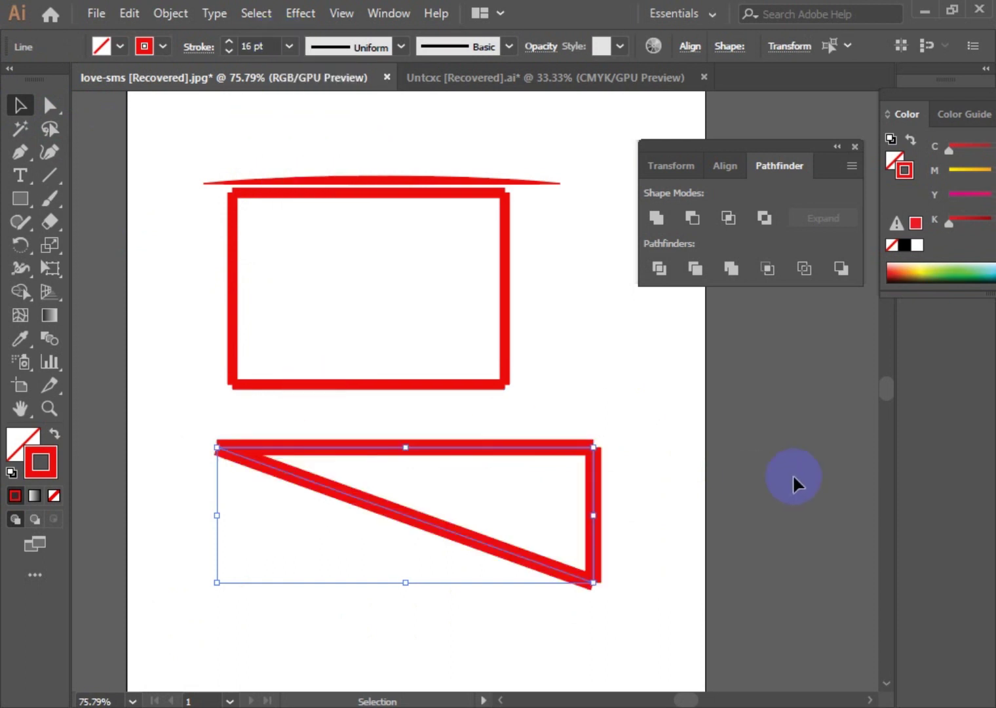
{"action": "left_click", "coordinate": [288, 45]}
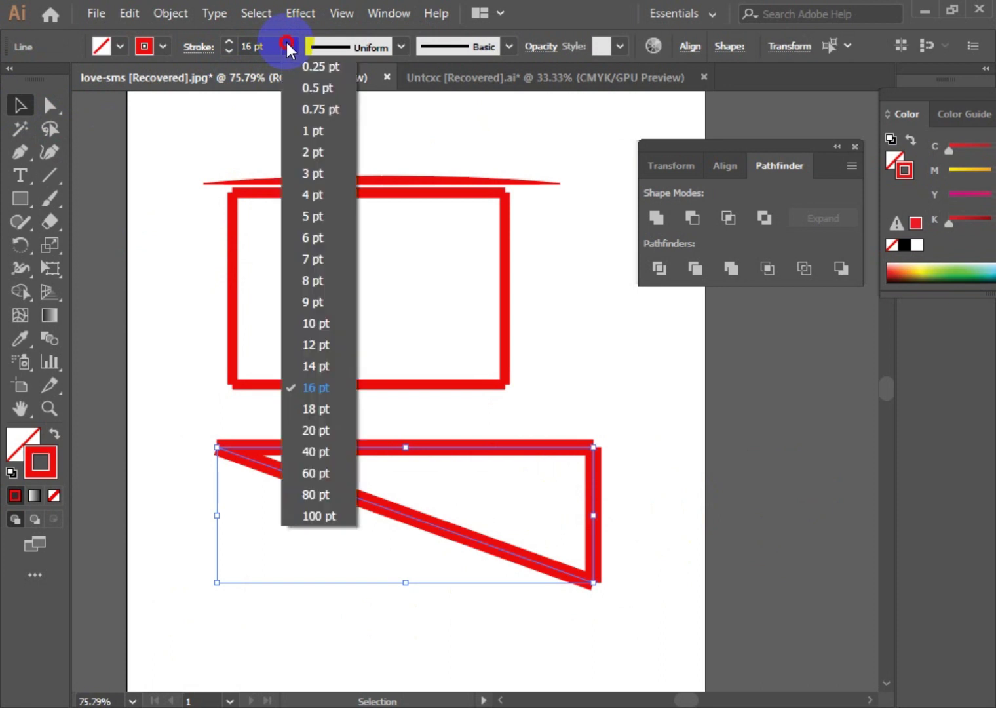
{"action": "left_click", "coordinate": [317, 345]}
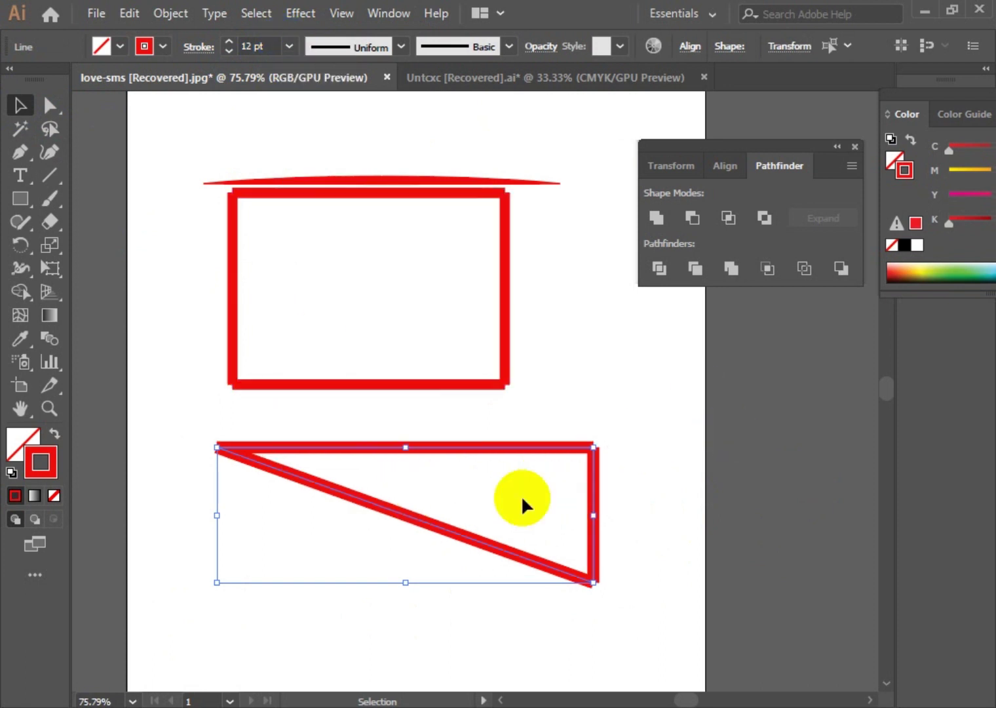
Expand the fill and stroke of the triangle's three lines into filled shapes.
{"action": "left_click", "coordinate": [172, 13]}
{"action": "left_click", "coordinate": [259, 216]}
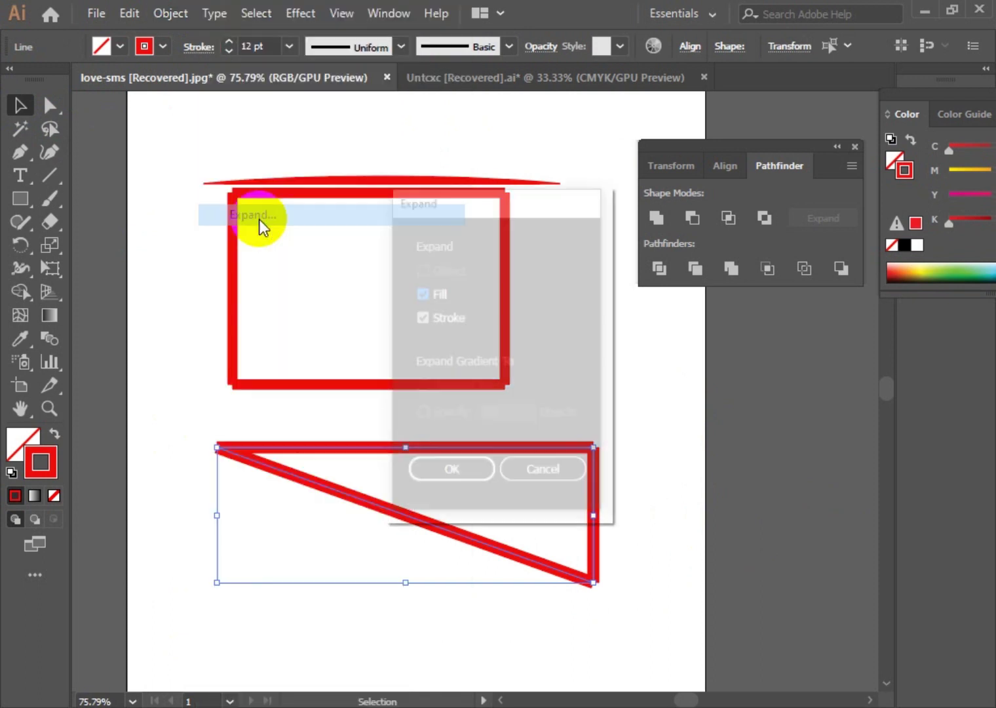
{"action": "left_click", "coordinate": [457, 479]}
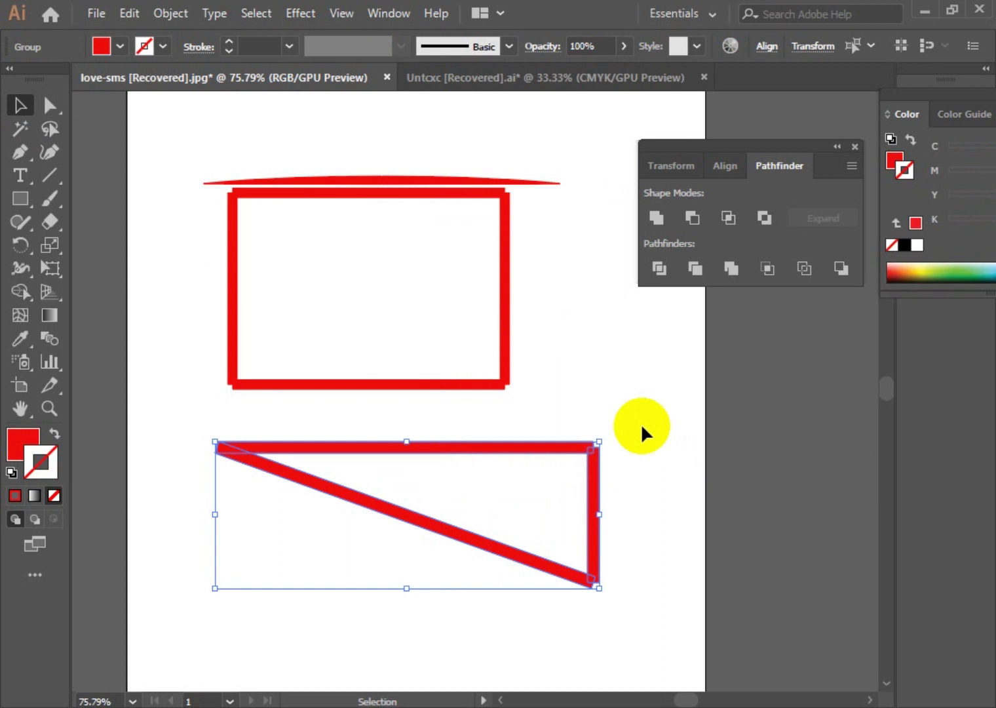
Merge the triangle's three bars with the Pathfinder Merge operation and move the merged triangle up over the rectangle.
{"action": "left_click_drag", "start_coordinate": [650, 440], "coordinate": [154, 589]}
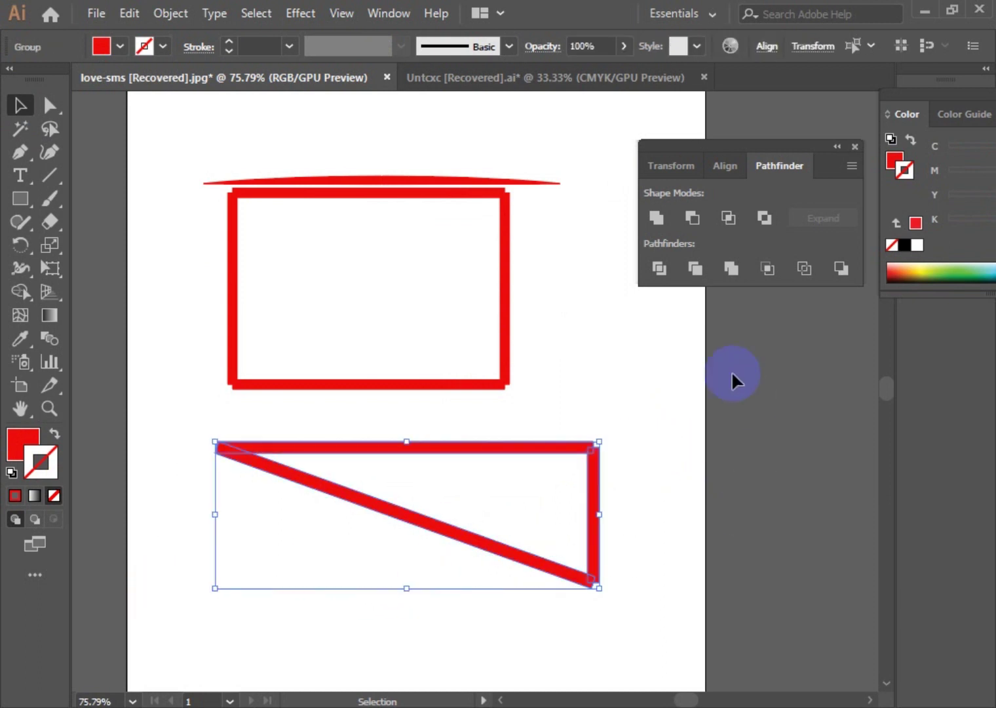
{"action": "left_click", "coordinate": [736, 273]}
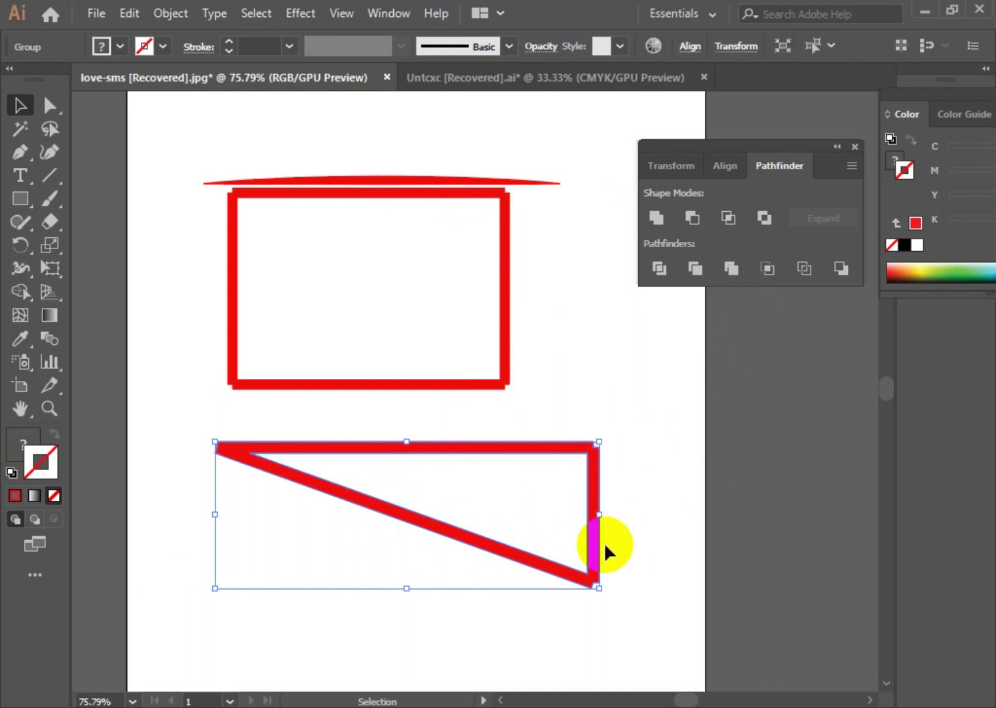
{"action": "left_click", "coordinate": [641, 518]}
{"action": "left_click_drag", "start_coordinate": [593, 522], "coordinate": [552, 232]}
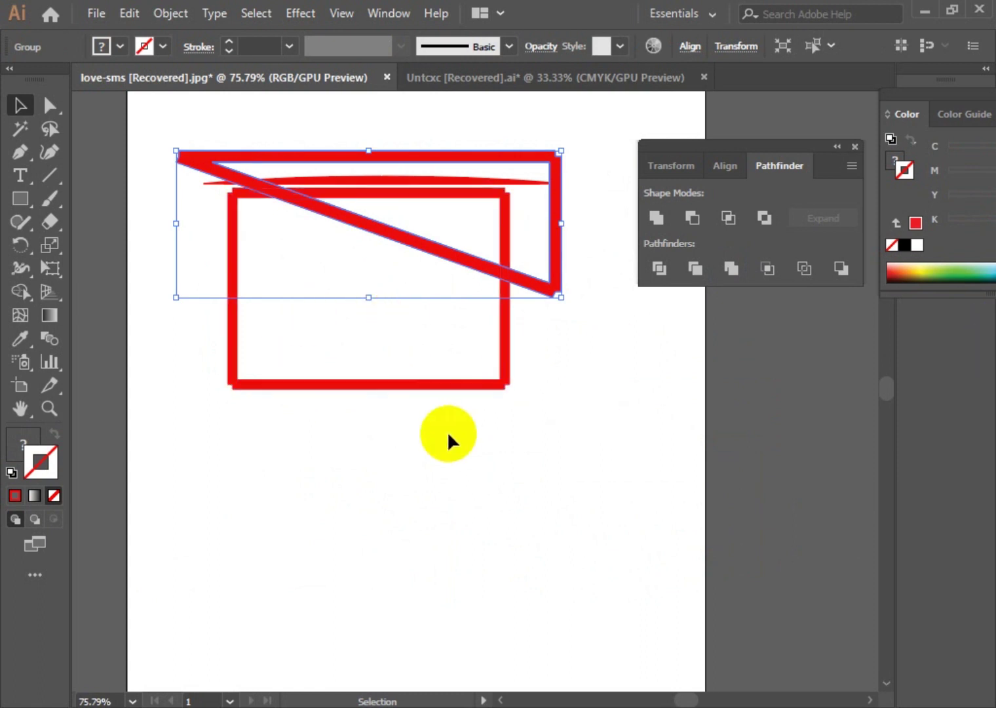
Move the merged rectangle up so it overlaps the triangle, and close the Pathfinder panel.
{"action": "left_click", "coordinate": [605, 382]}
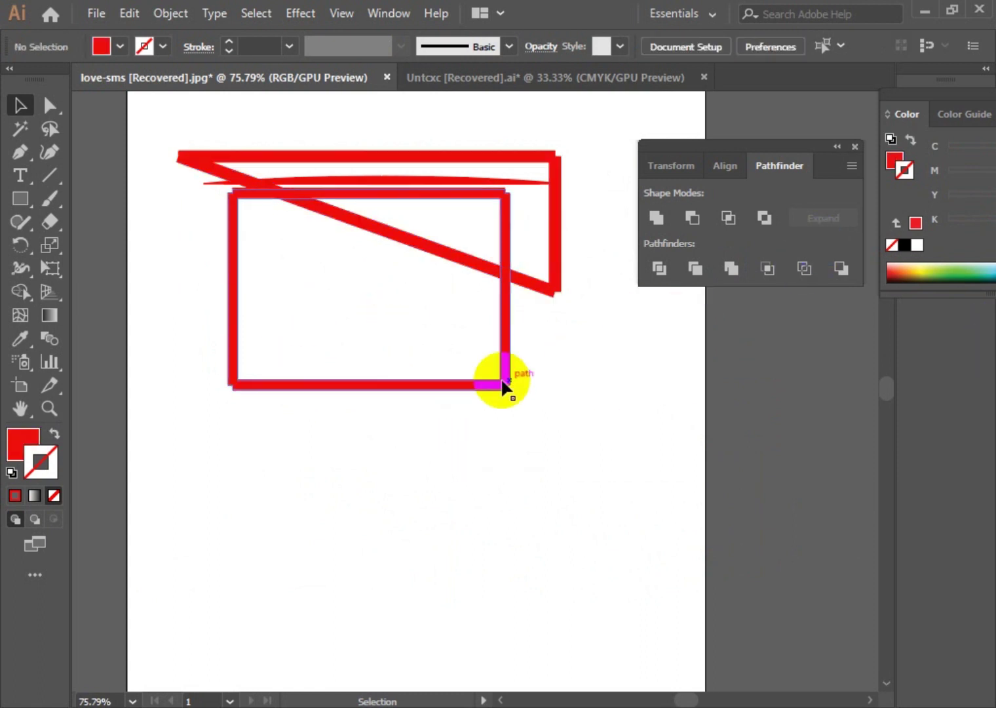
{"action": "left_click_drag", "start_coordinate": [495, 378], "coordinate": [510, 311]}
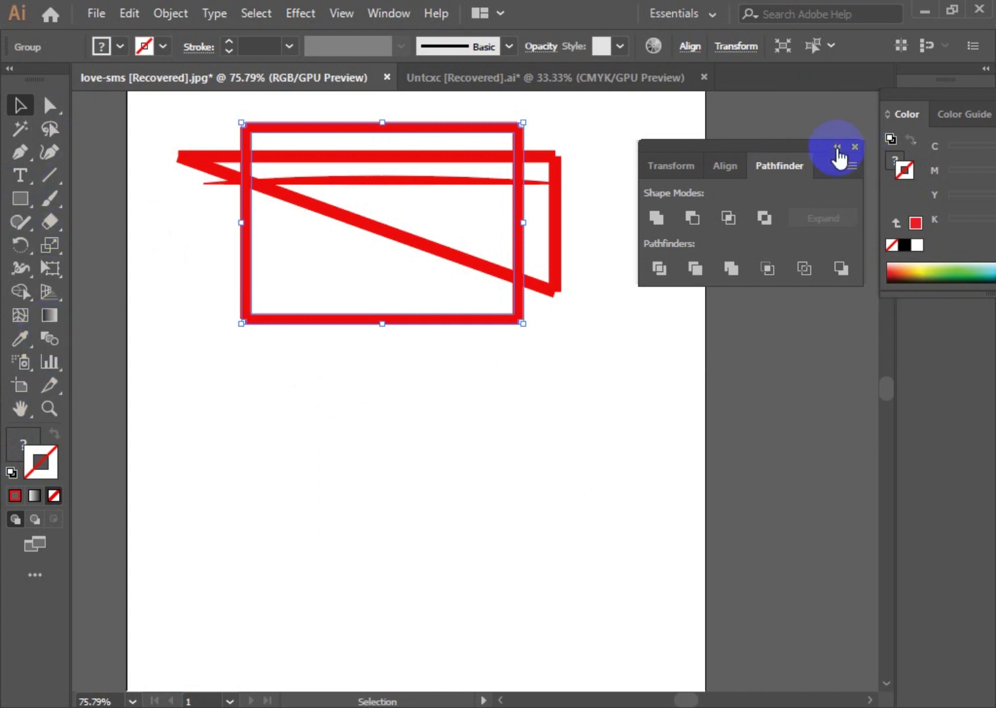
{"action": "left_click_drag", "start_coordinate": [816, 154], "coordinate": [813, 140]}
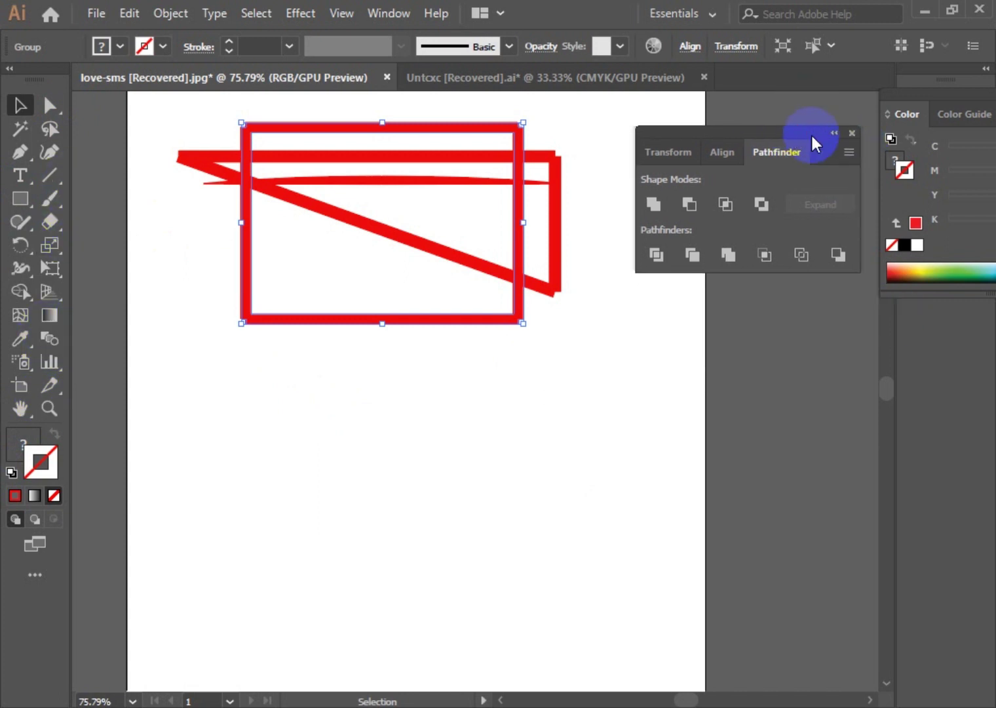
{"action": "left_click", "coordinate": [851, 134]}
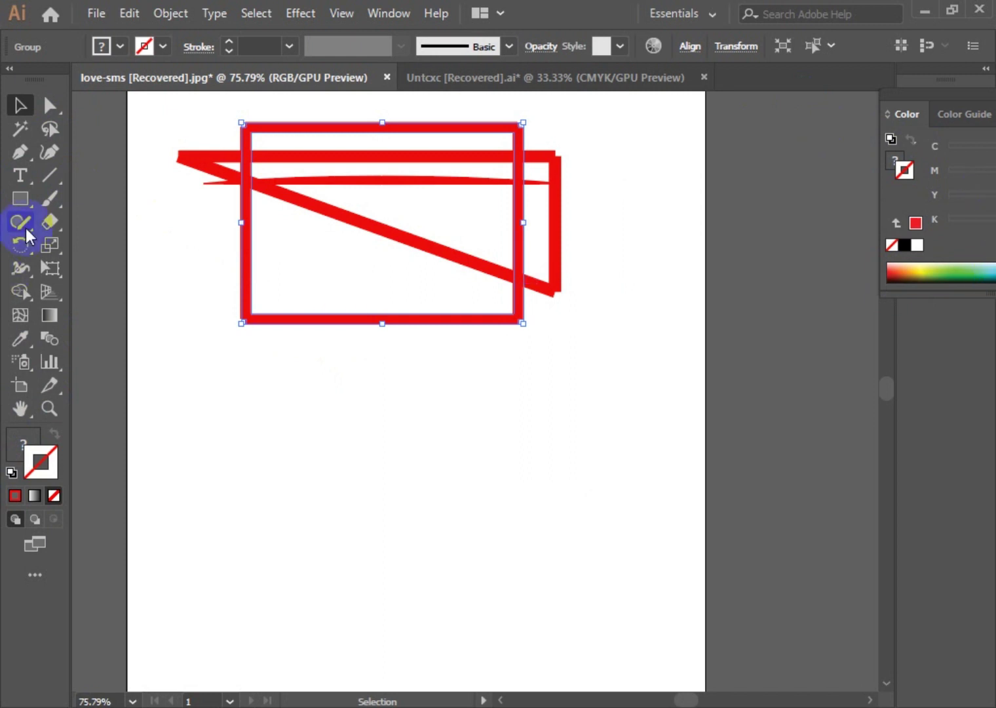
Draw trial arcs with the Arc tool in the empty area below the rectangle and give the last one a solid red stroke.
{"action": "left_click_drag", "start_coordinate": [55, 174], "coordinate": [138, 204]}
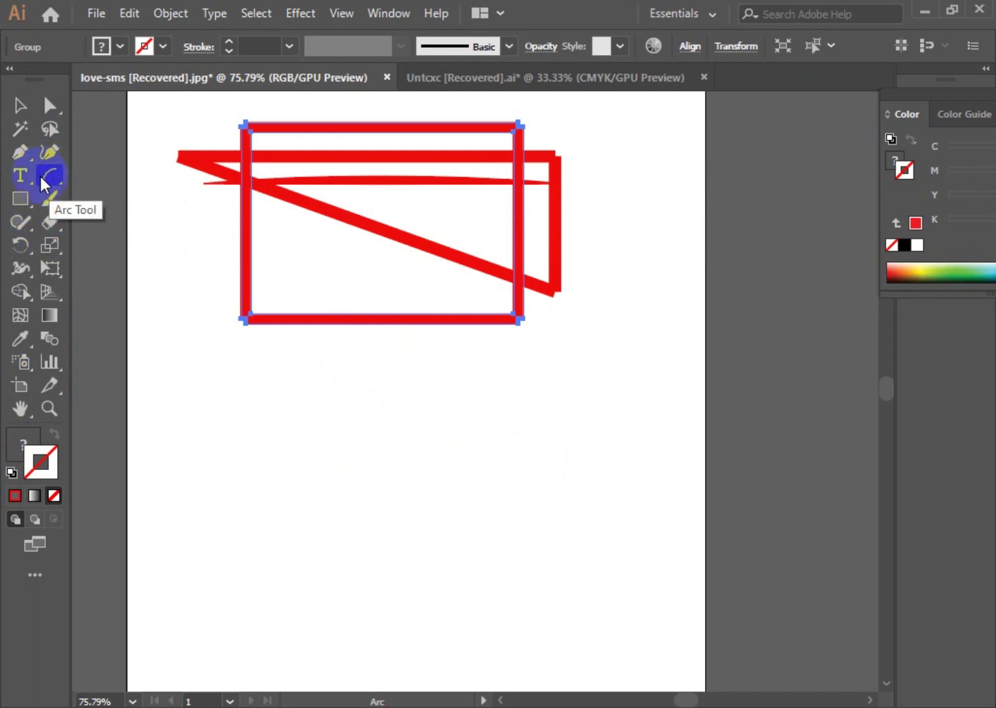
{"action": "left_click_drag", "start_coordinate": [480, 375], "coordinate": [218, 611]}
{"action": "left_click_drag", "start_coordinate": [654, 407], "coordinate": [502, 566]}
{"action": "key", "text": "Delete"}
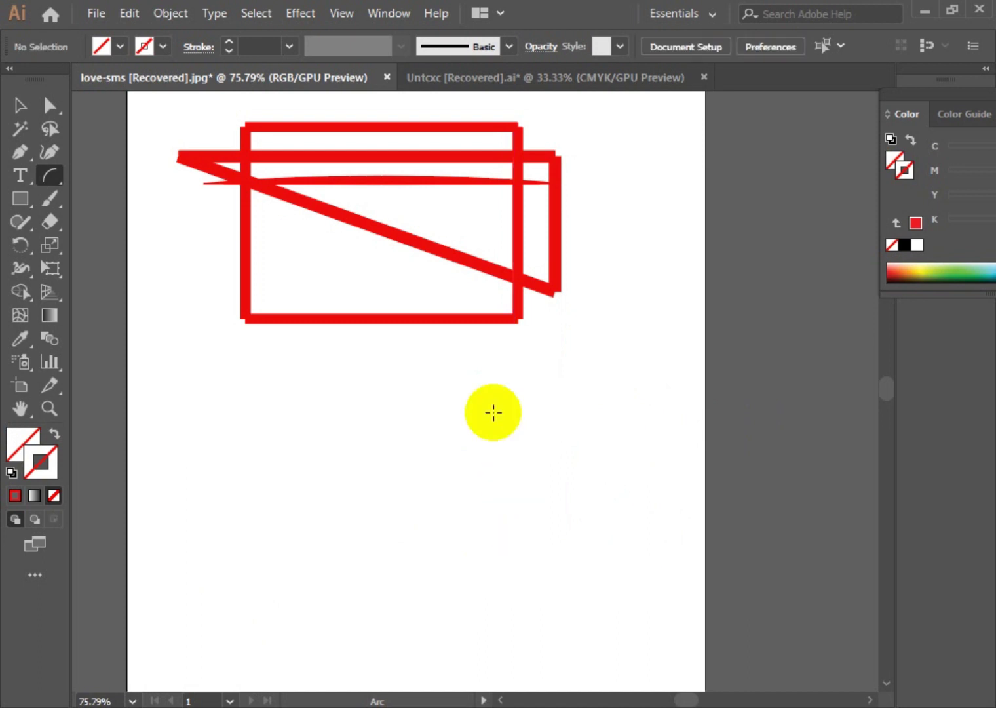
{"action": "mouse_move", "coordinate": [483, 369]}
{"action": "left_mouse_down"}
{"action": "mouse_move", "coordinate": [438, 526]}
{"action": "mouse_move", "coordinate": [218, 576]}
{"action": "left_mouse_up"}
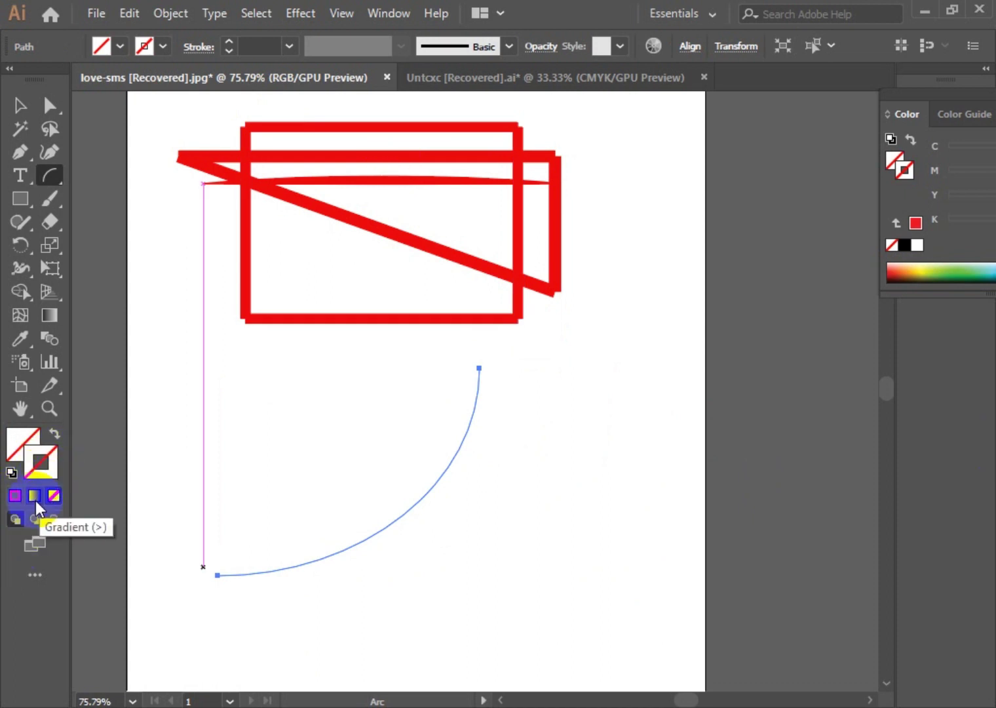
{"action": "left_click", "coordinate": [15, 497]}
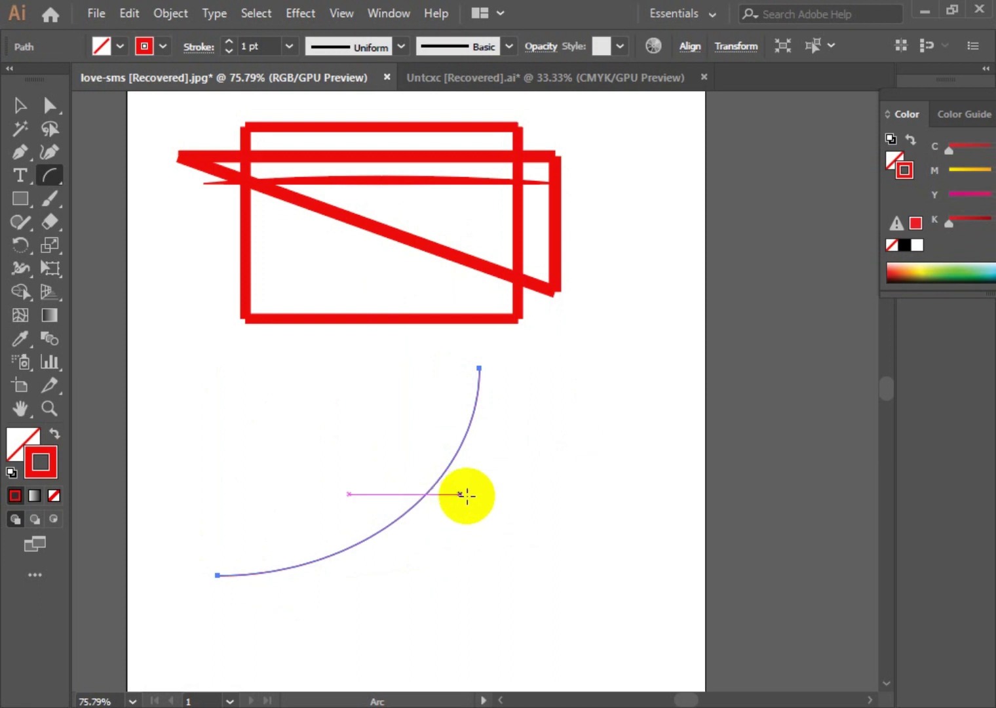
Select all the trial arcs below the rectangle and delete them.
{"action": "left_click", "coordinate": [20, 105]}
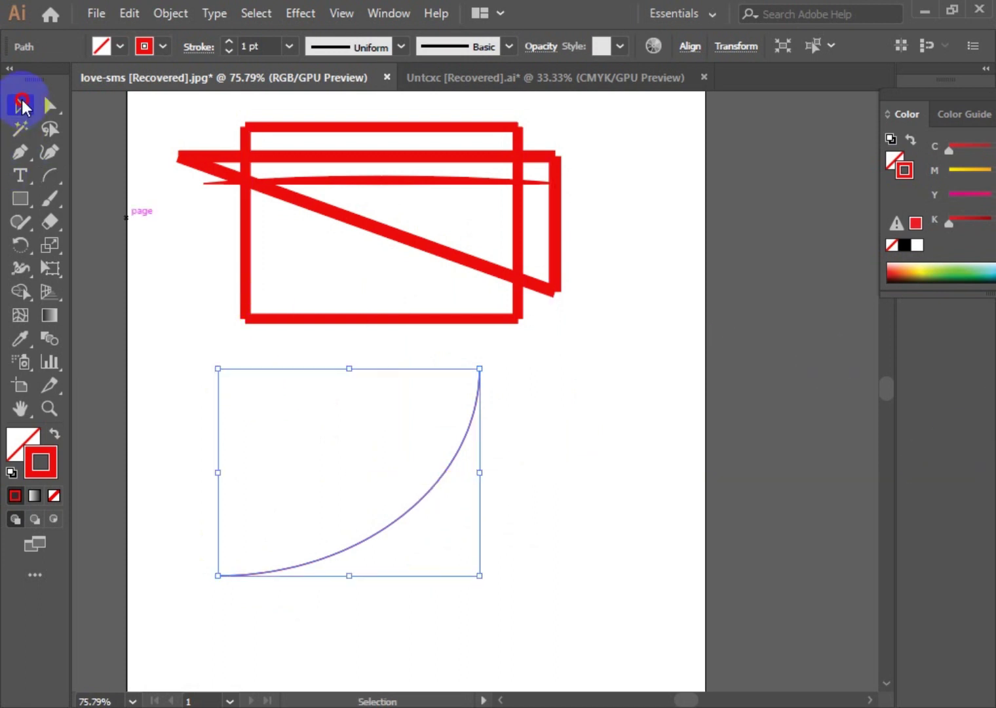
{"action": "left_click_drag", "start_coordinate": [557, 430], "coordinate": [95, 629]}
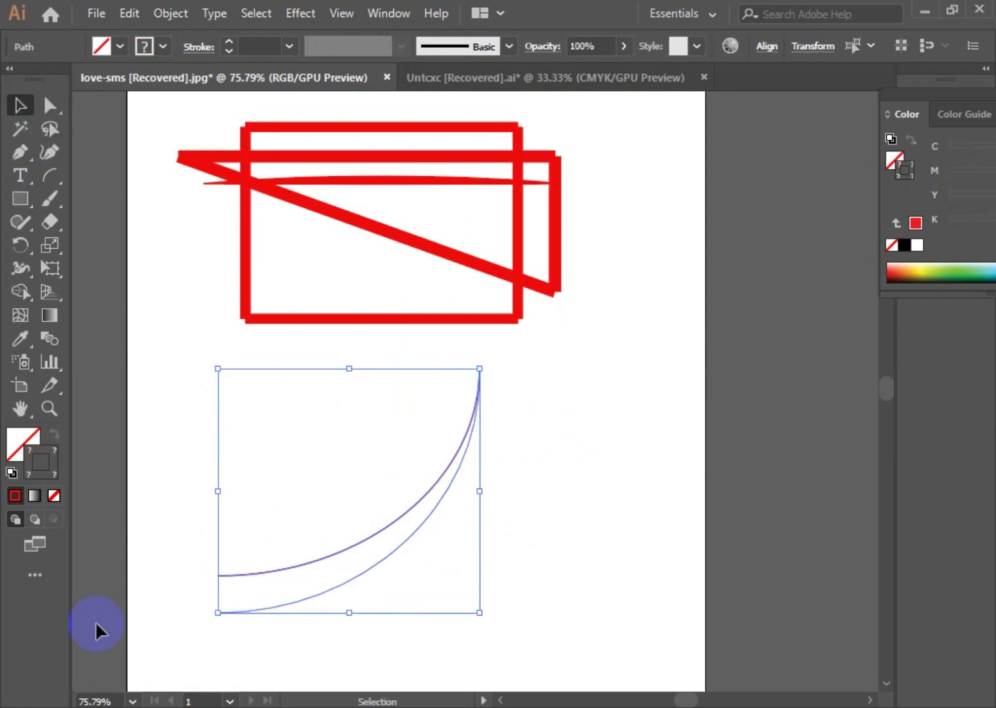
{"action": "left_click", "coordinate": [169, 617]}
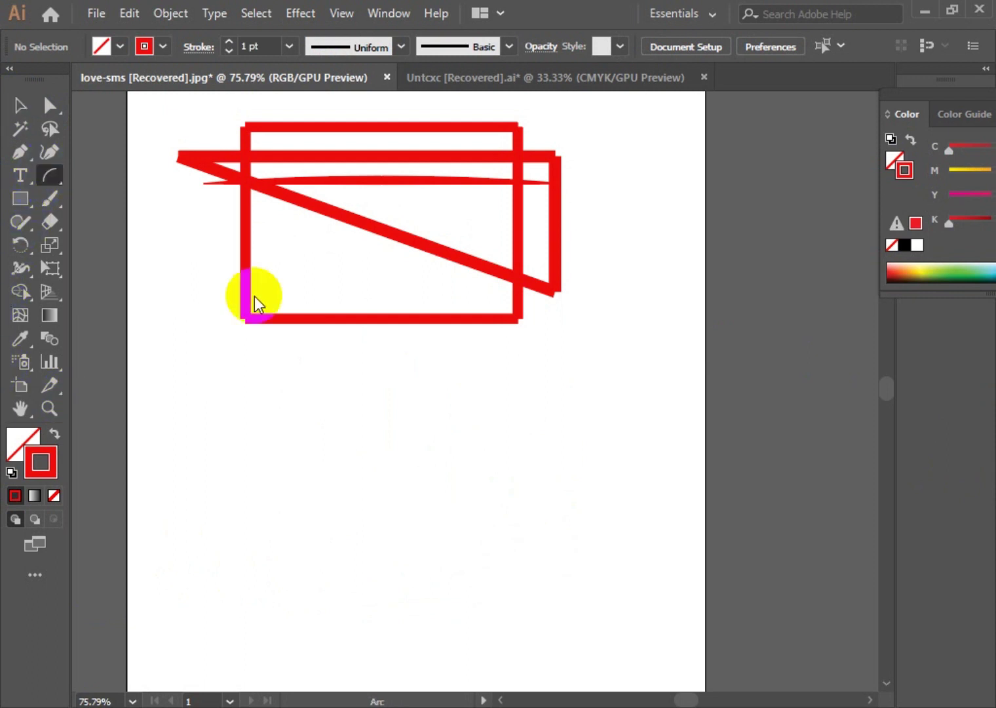
Draw an arc about 91 mm wide and 63 mm high below the rectangle, varying its slope until it bends tightly toward the upper left.
{"action": "left_click_drag", "start_coordinate": [463, 396], "coordinate": [211, 570]}
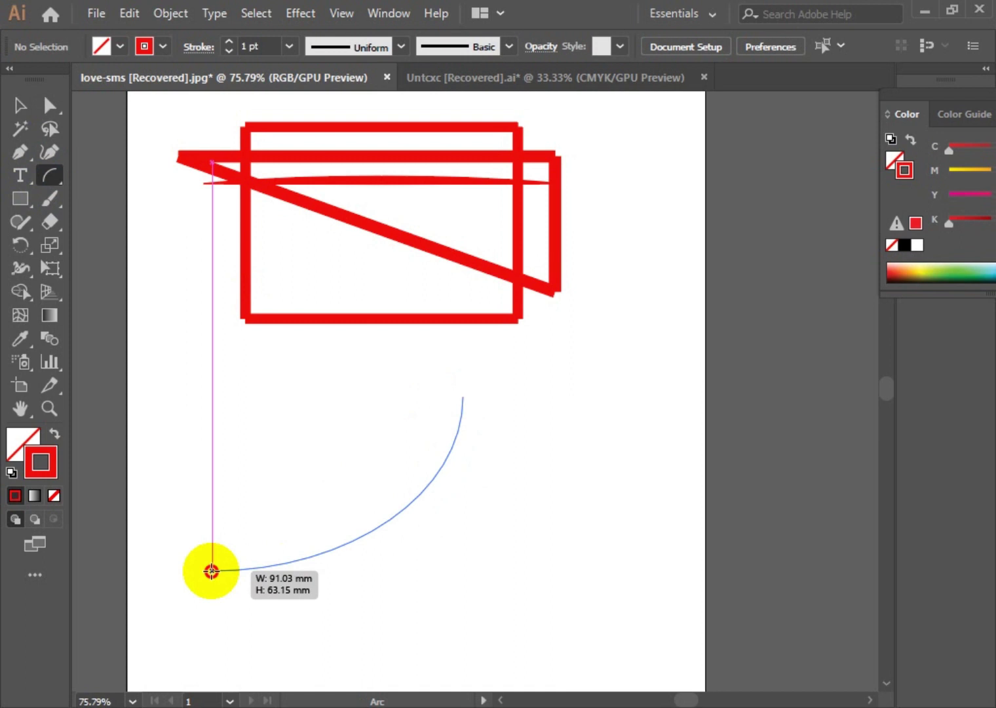
{"action": "key", "text": "Up"}
{"action": "key", "text": "Up"}
{"action": "key", "text": "Up"}
{"action": "key", "text": "Up"}
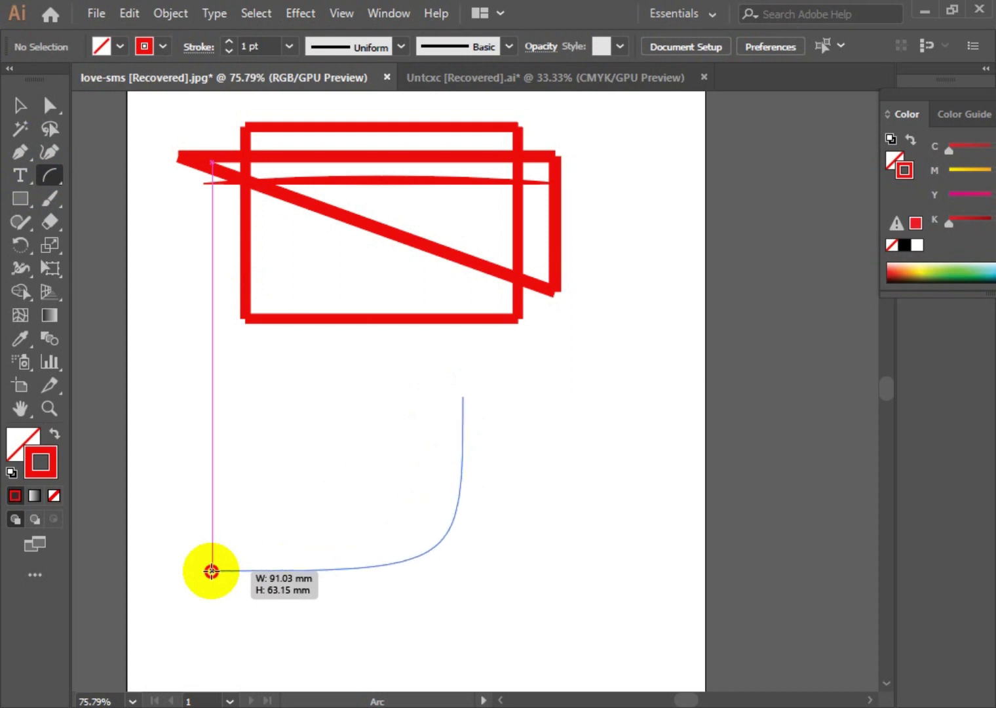
{"action": "key", "text": "Down"}
{"action": "key", "text": "Down"}
{"action": "key", "text": "Down"}
{"action": "key", "text": "Down"}
{"action": "key", "text": "Down"}
{"action": "key", "text": "Down"}
{"action": "key", "text": "Down"}
{"action": "key", "text": "Down"}
{"action": "key", "text": "Down"}
{"action": "key", "text": "Down"}
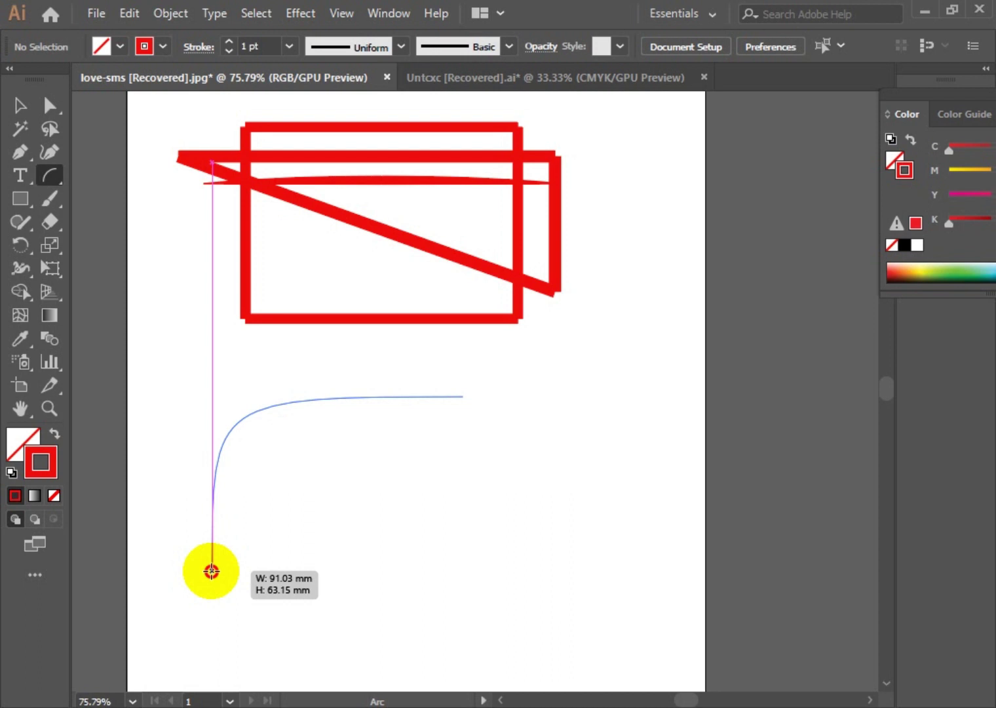
{"action": "key", "text": "Down"}
{"action": "key", "text": "Down"}
{"action": "key", "text": "Down"}
{"action": "key", "text": "Down"}
{"action": "key", "text": "Down"}
{"action": "key", "text": "Down"}
{"action": "key", "text": "Down"}
{"action": "key", "text": "Down"}
{"action": "key", "text": "Down"}
{"action": "key", "text": "Down"}
{"action": "key", "text": "Down"}
{"action": "key", "text": "Down"}
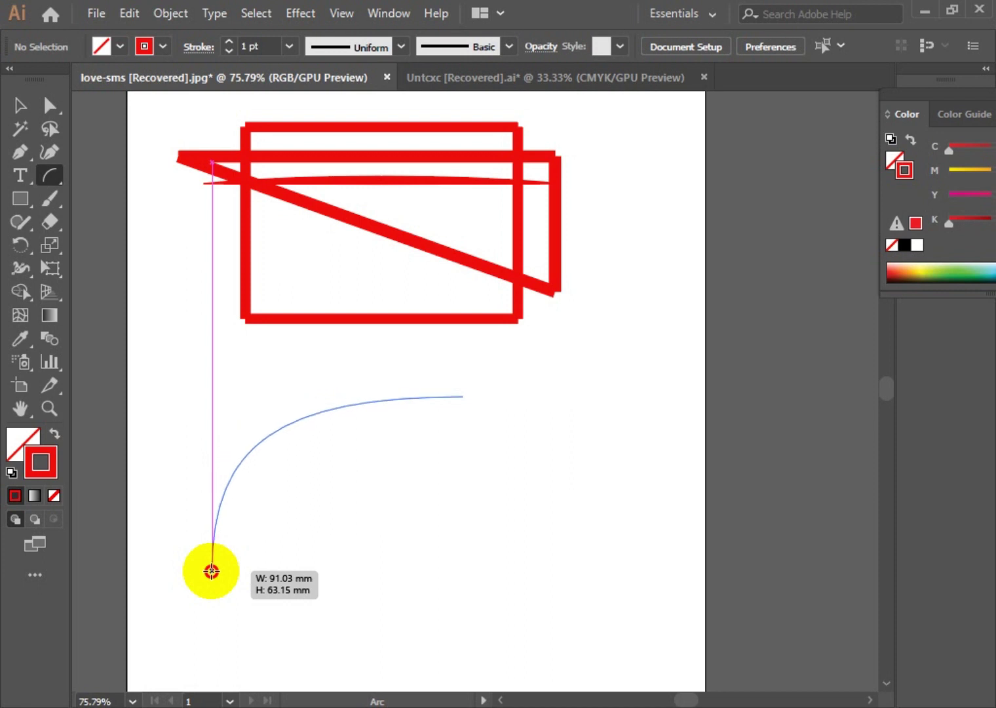
{"action": "key", "text": "Down"}
{"action": "key", "text": "Down"}
{"action": "key", "text": "Up"}
{"action": "key", "text": "Up"}
{"action": "key", "text": "Up"}
{"action": "key", "text": "Up"}
{"action": "key", "text": "Up"}
{"action": "key", "text": "Up"}
{"action": "key", "text": "Up"}
{"action": "key", "text": "Up"}
{"action": "key", "text": "Up"}
{"action": "key", "text": "Up"}
{"action": "key", "text": "Up"}
{"action": "key", "text": "Up"}
{"action": "key", "text": "Up"}
{"action": "key", "text": "Up"}
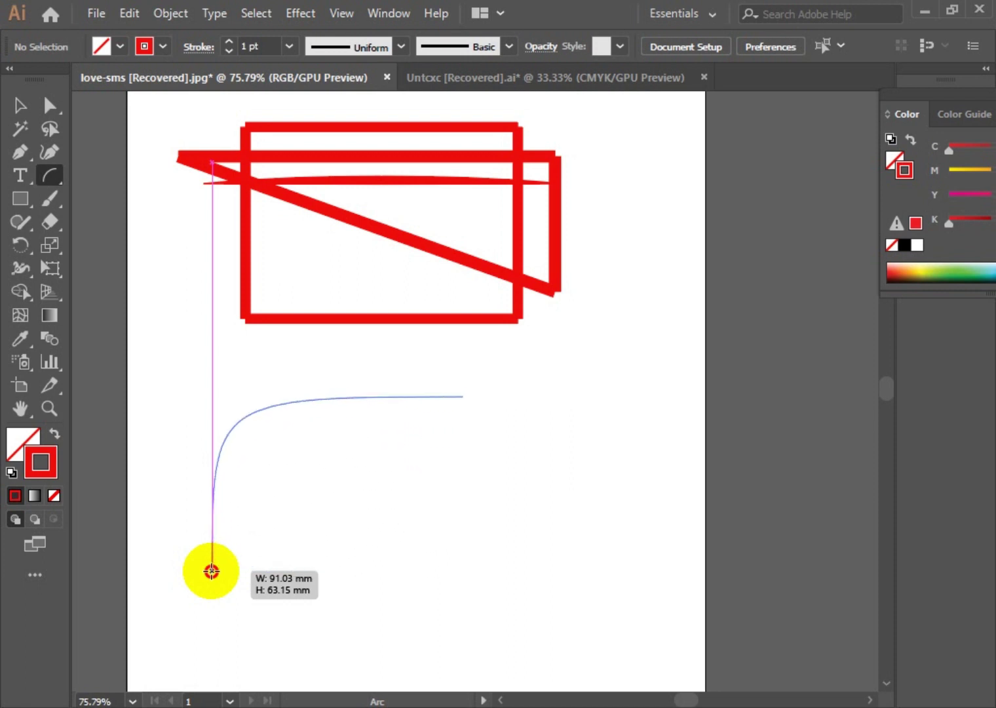
{"action": "left_click_drag", "start_coordinate": [211, 570], "coordinate": [211, 570]}
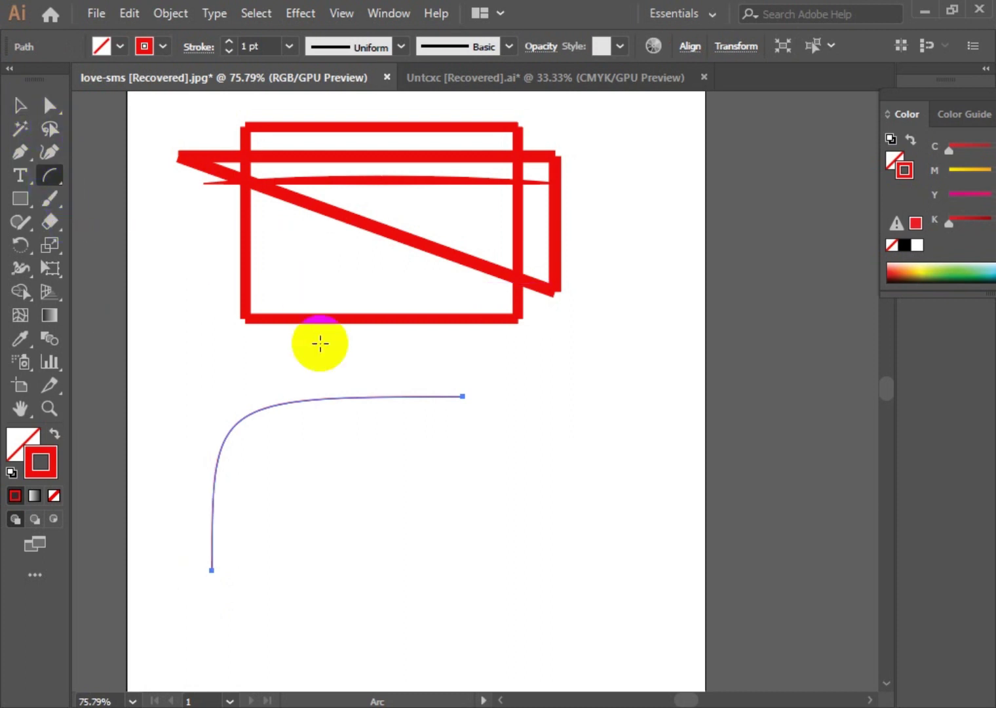
Select the new arc, set its stroke weight to 8 pt, and deselect it.
{"action": "left_click", "coordinate": [20, 105]}
{"action": "left_click", "coordinate": [603, 423]}
{"action": "left_click_drag", "start_coordinate": [527, 378], "coordinate": [147, 552]}
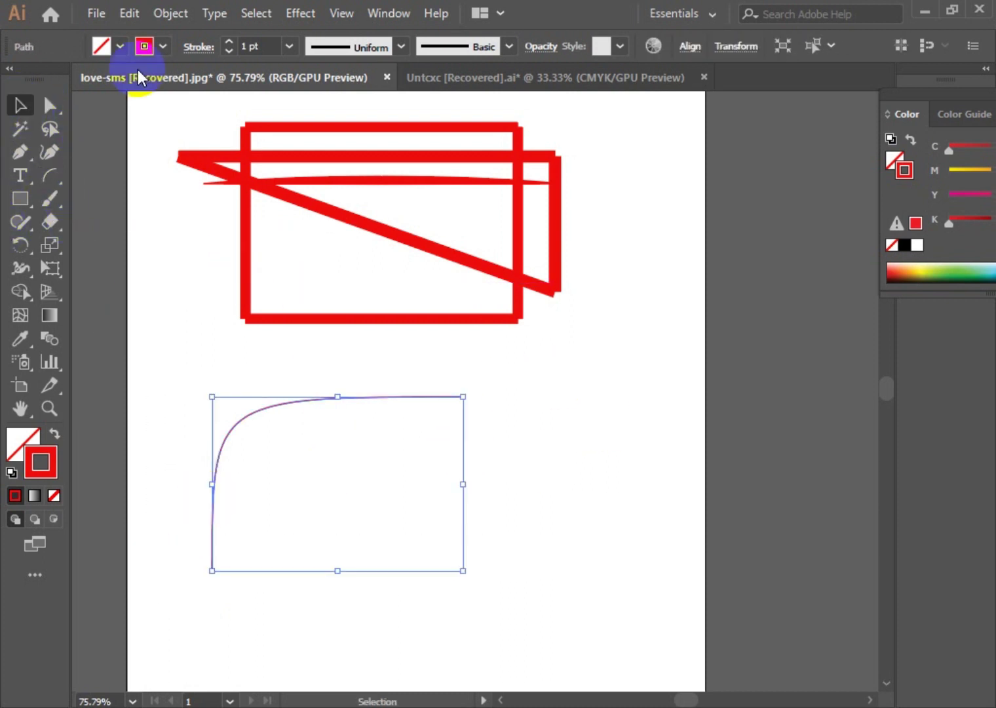
{"action": "left_click", "coordinate": [289, 45]}
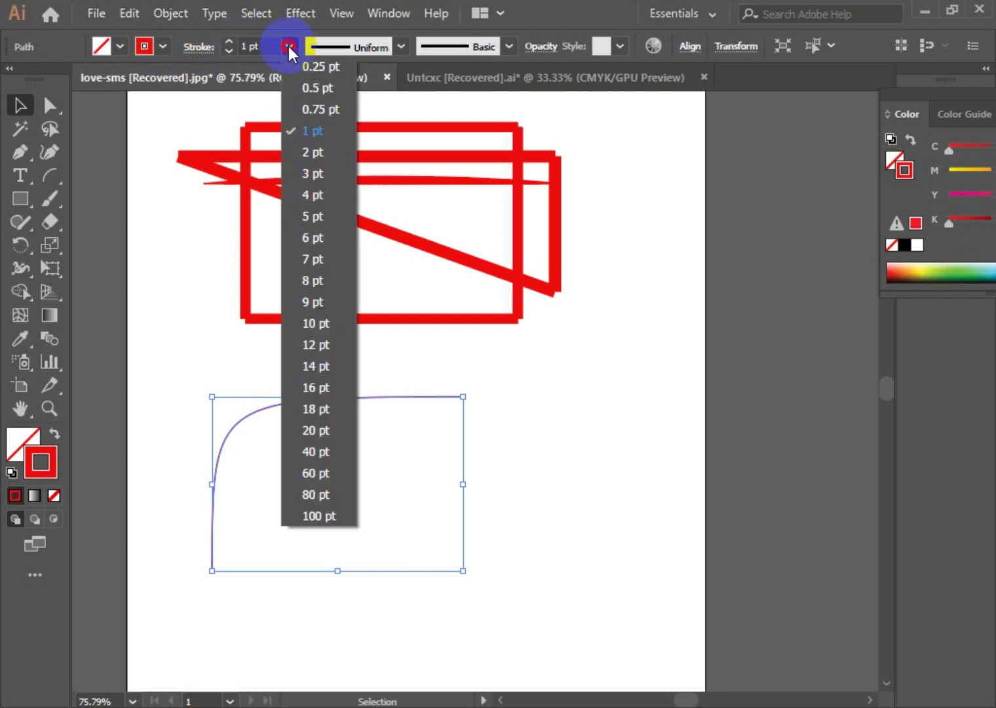
{"action": "left_click", "coordinate": [312, 282]}
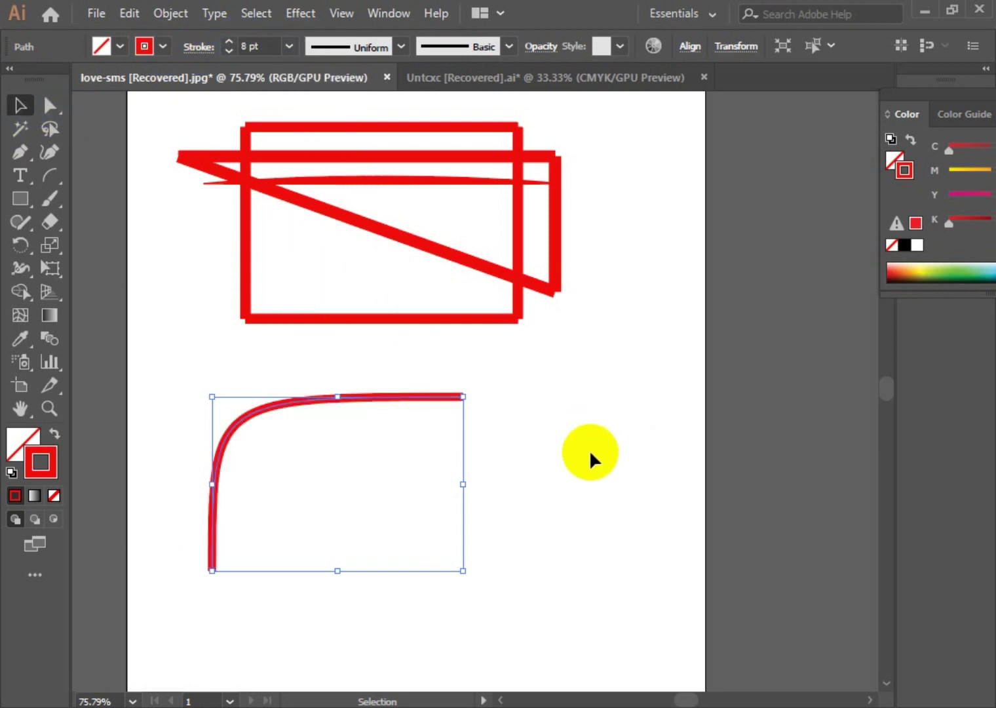
{"action": "left_click", "coordinate": [559, 452]}
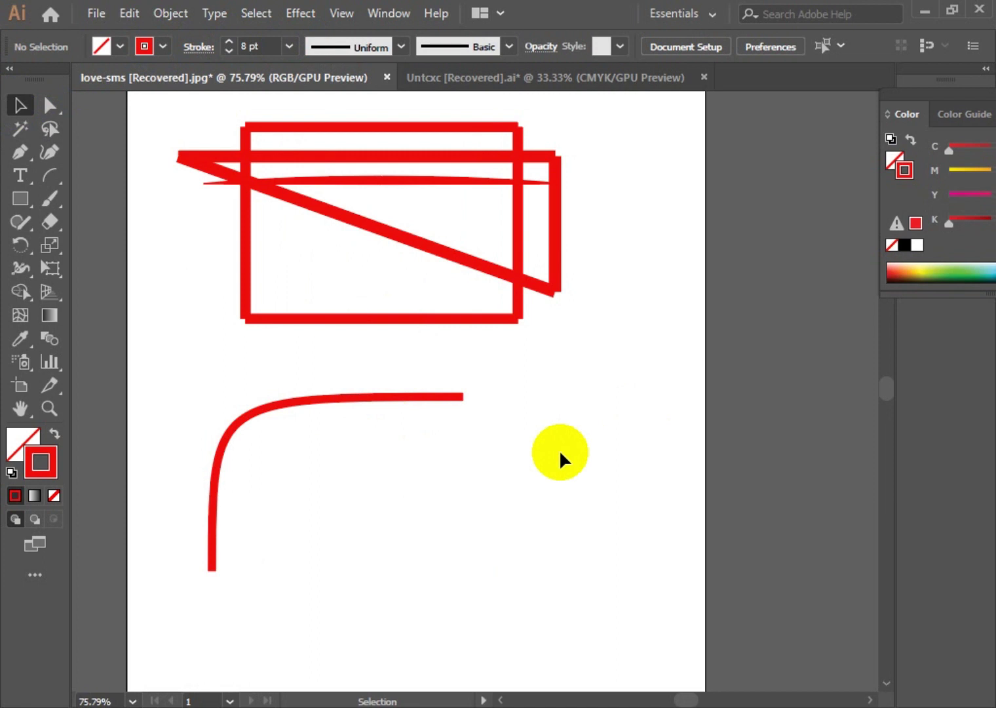